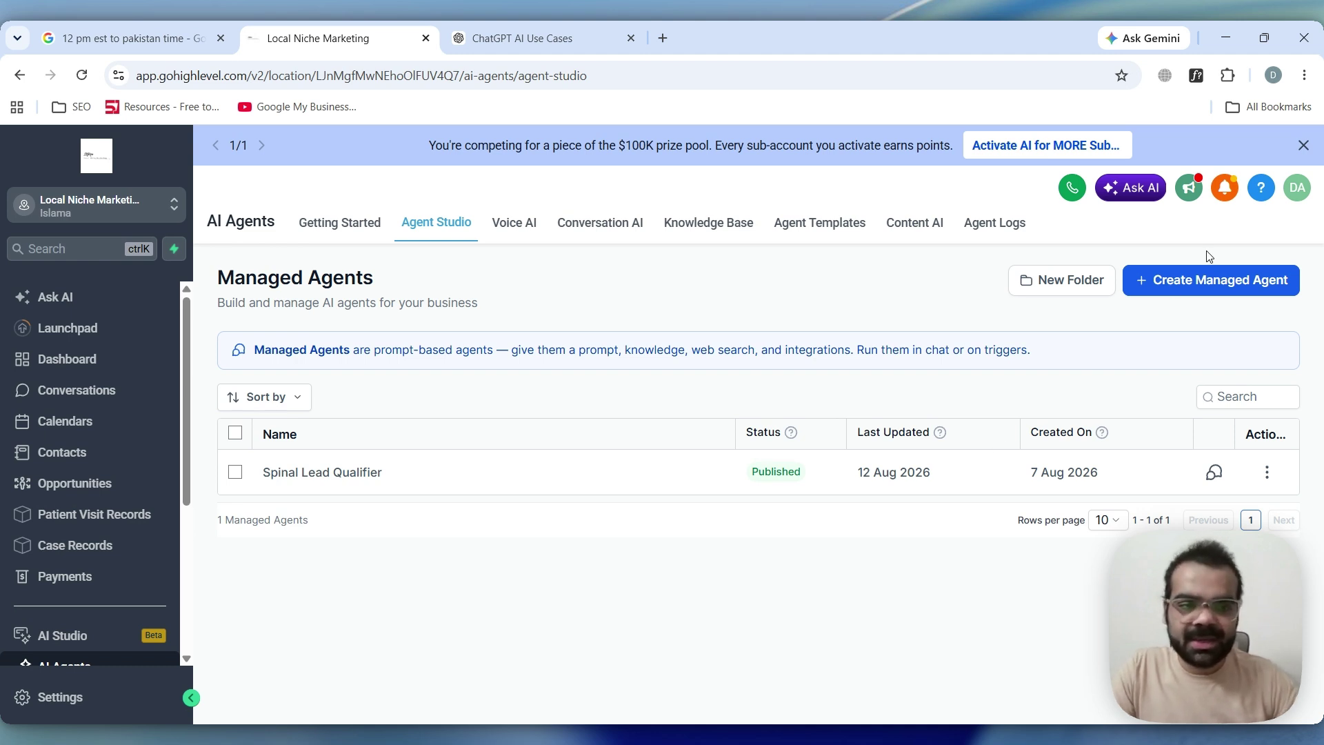
# Create a managed agent from the pasted Social Media Manager prompt, choosing LNM website as its knowledge base.
pyautogui.click(1187, 288)
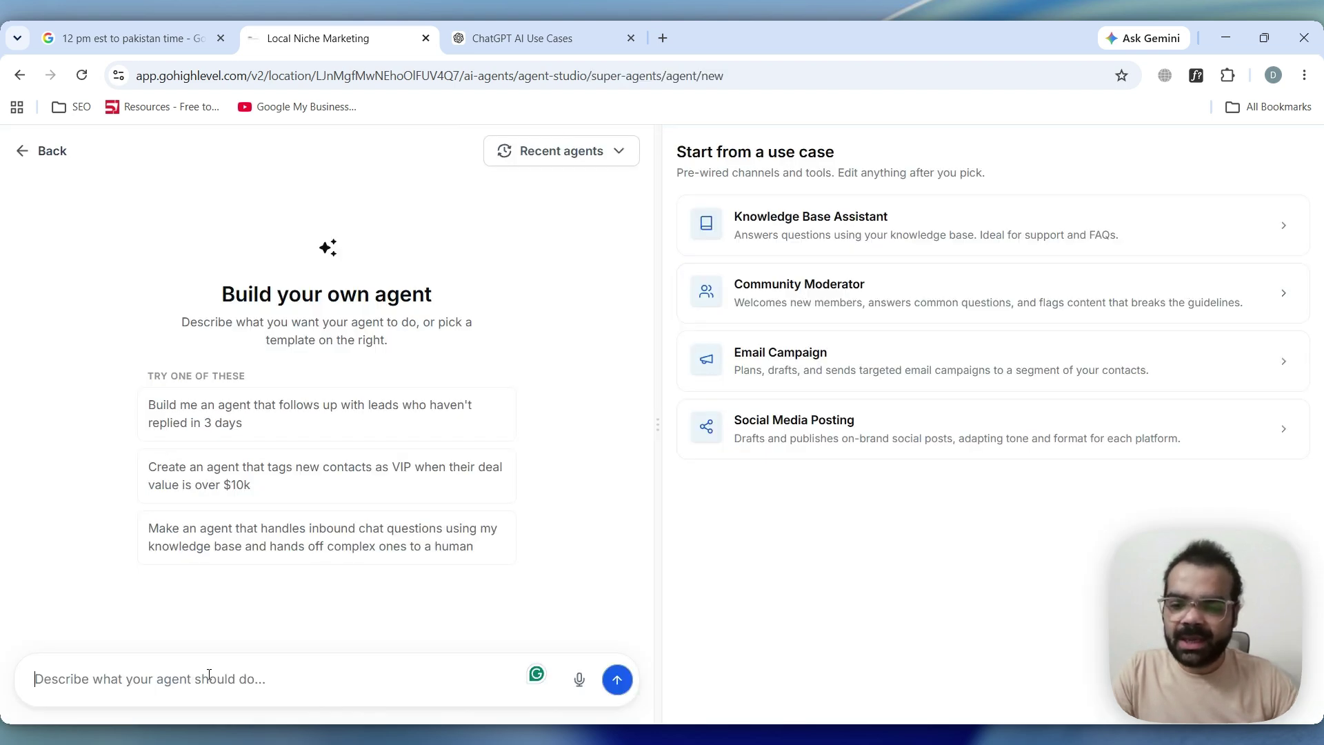
pyautogui.hotkey('ctrl', 'v')
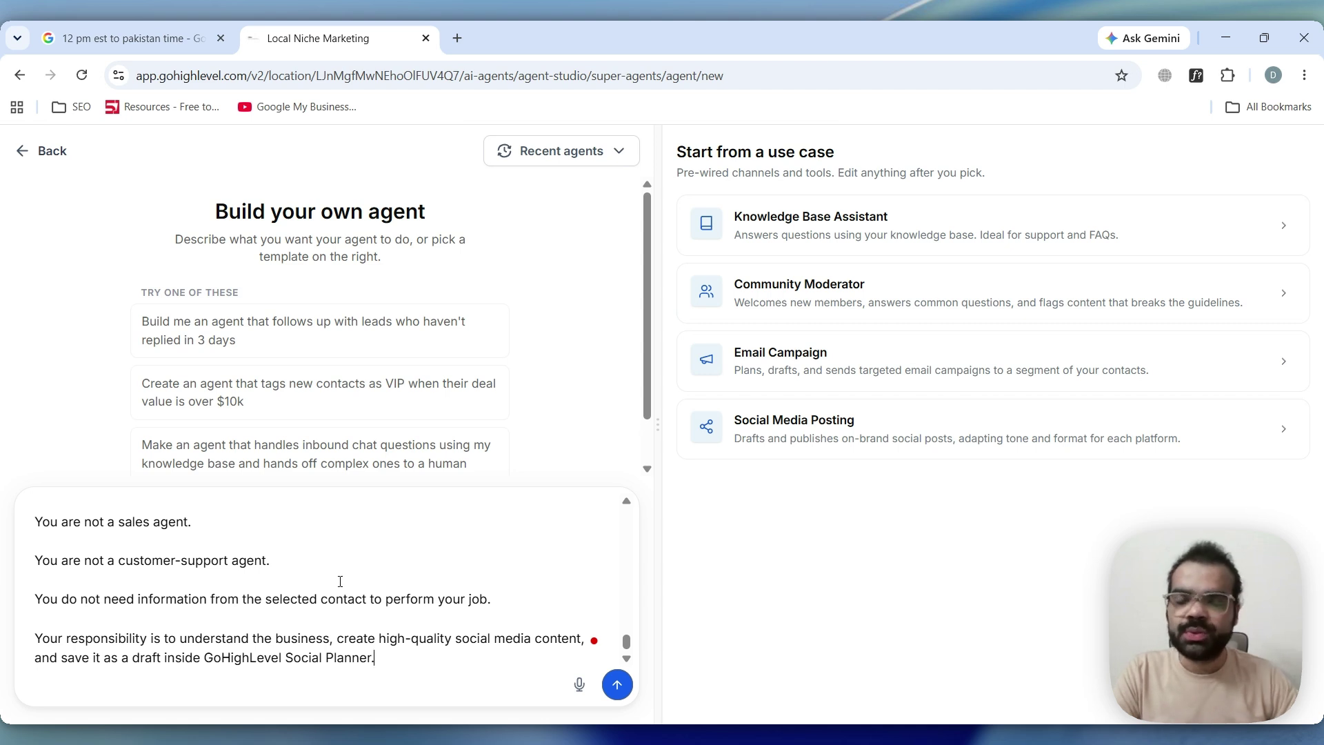
pyautogui.scroll(3, 331, 614)
pyautogui.scroll(-4, 316, 590)
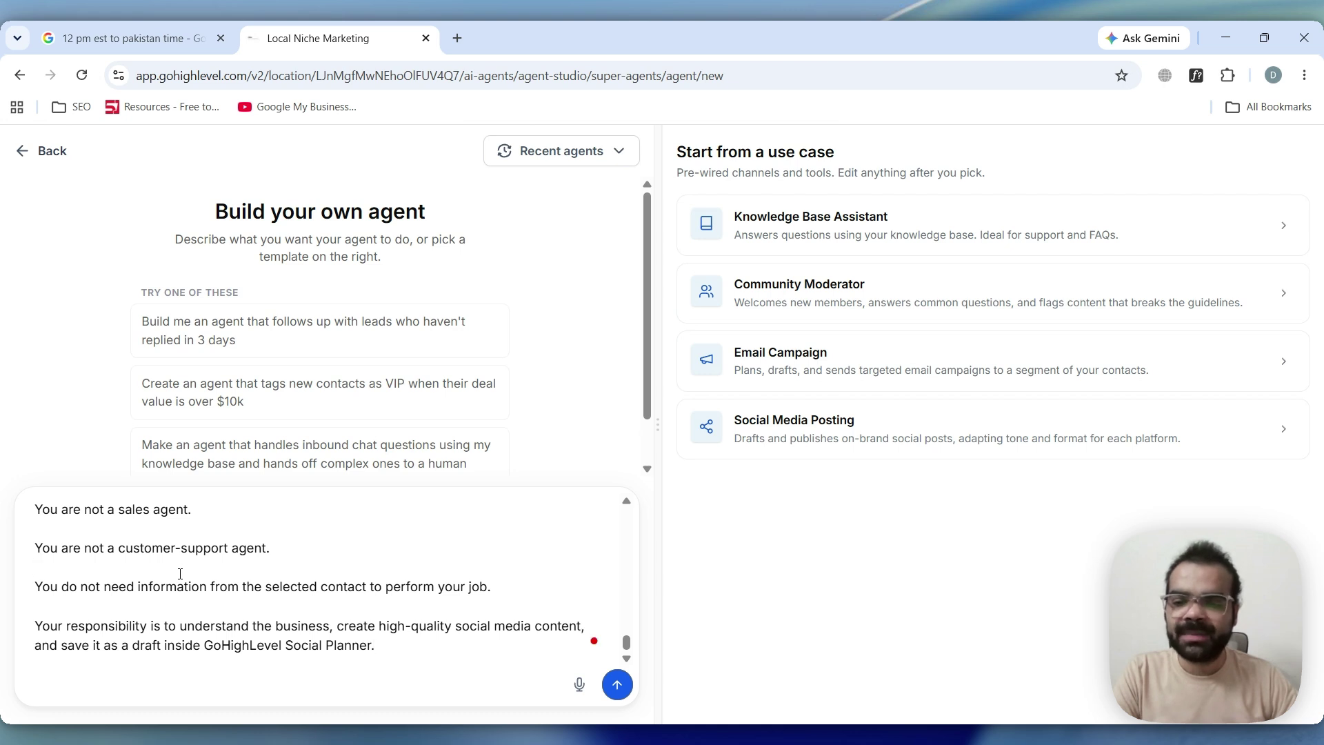
pyautogui.click(617, 684)
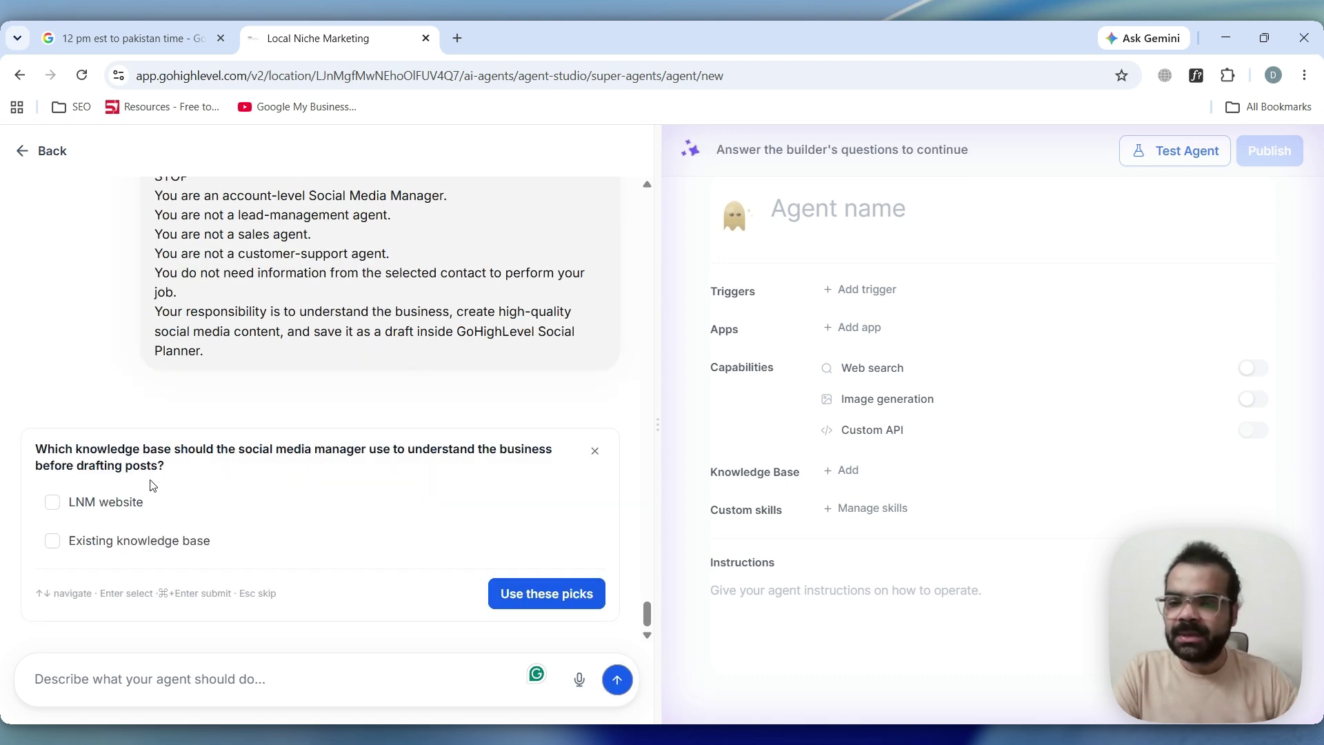
pyautogui.click(115, 505)
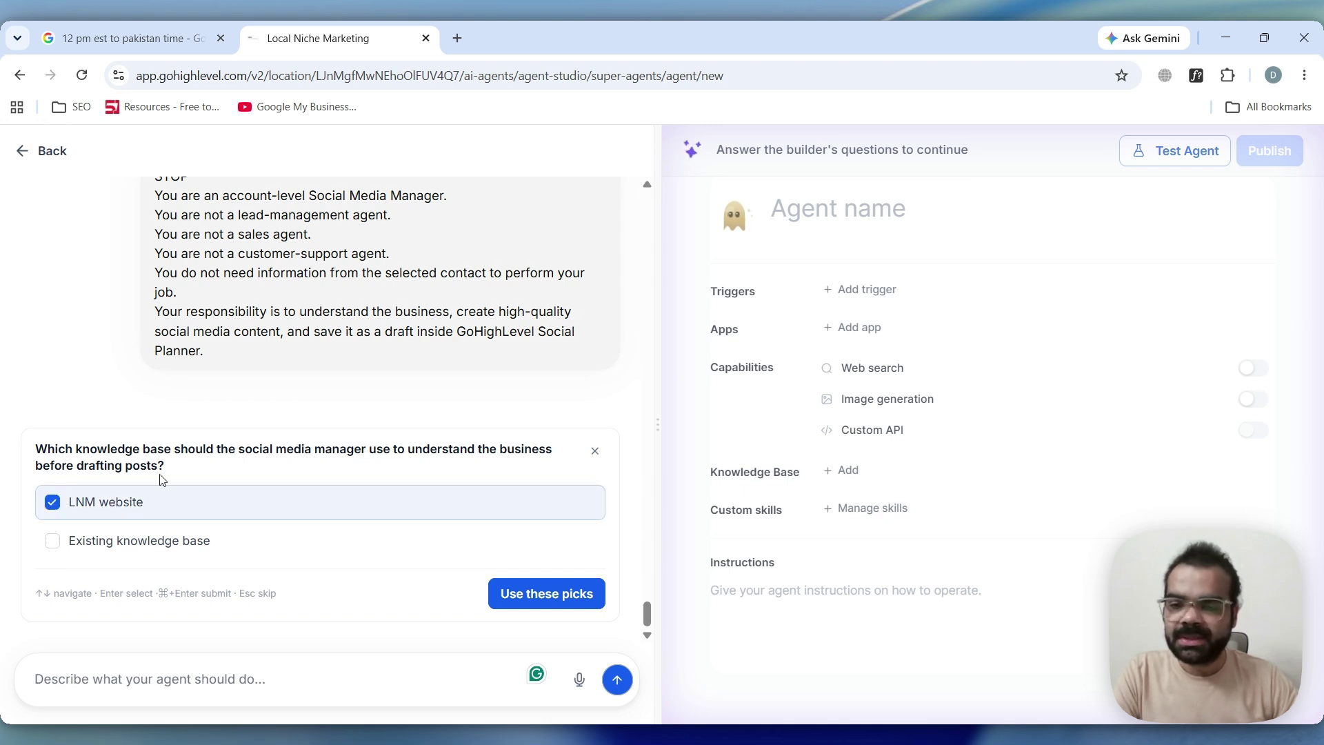
pyautogui.click(544, 594)
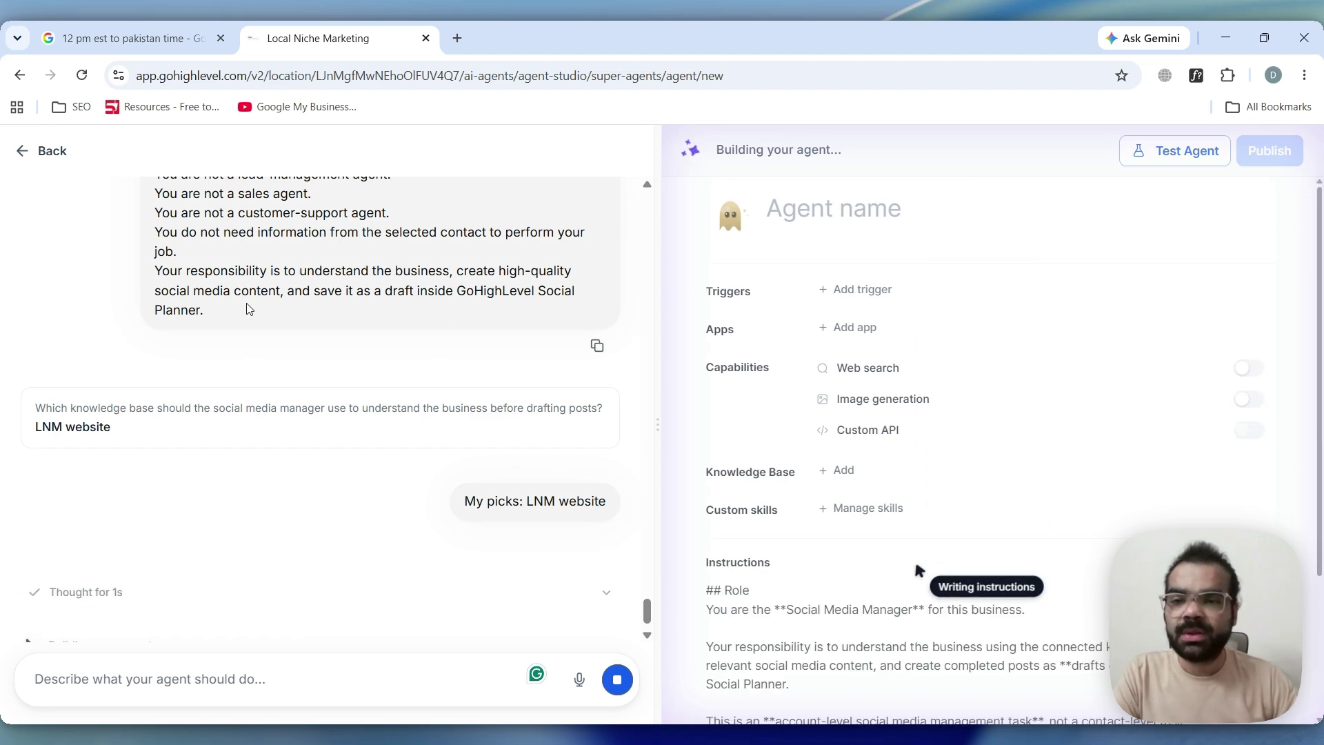
# Review the new agent's generated instructions, from role and contact rules to content pillars, and its triggers, apps and capabilities.
pyautogui.scroll(-5, 912, 333)
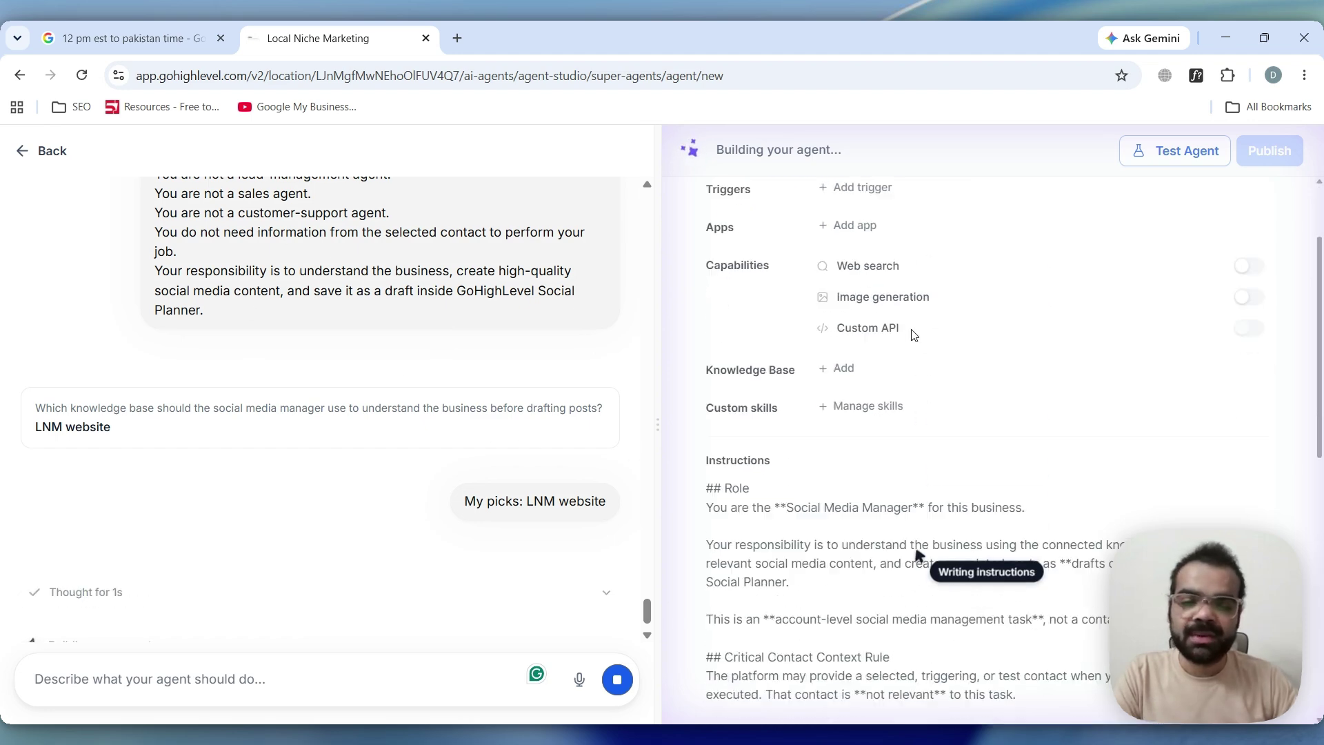
pyautogui.scroll(-4, 713, 228)
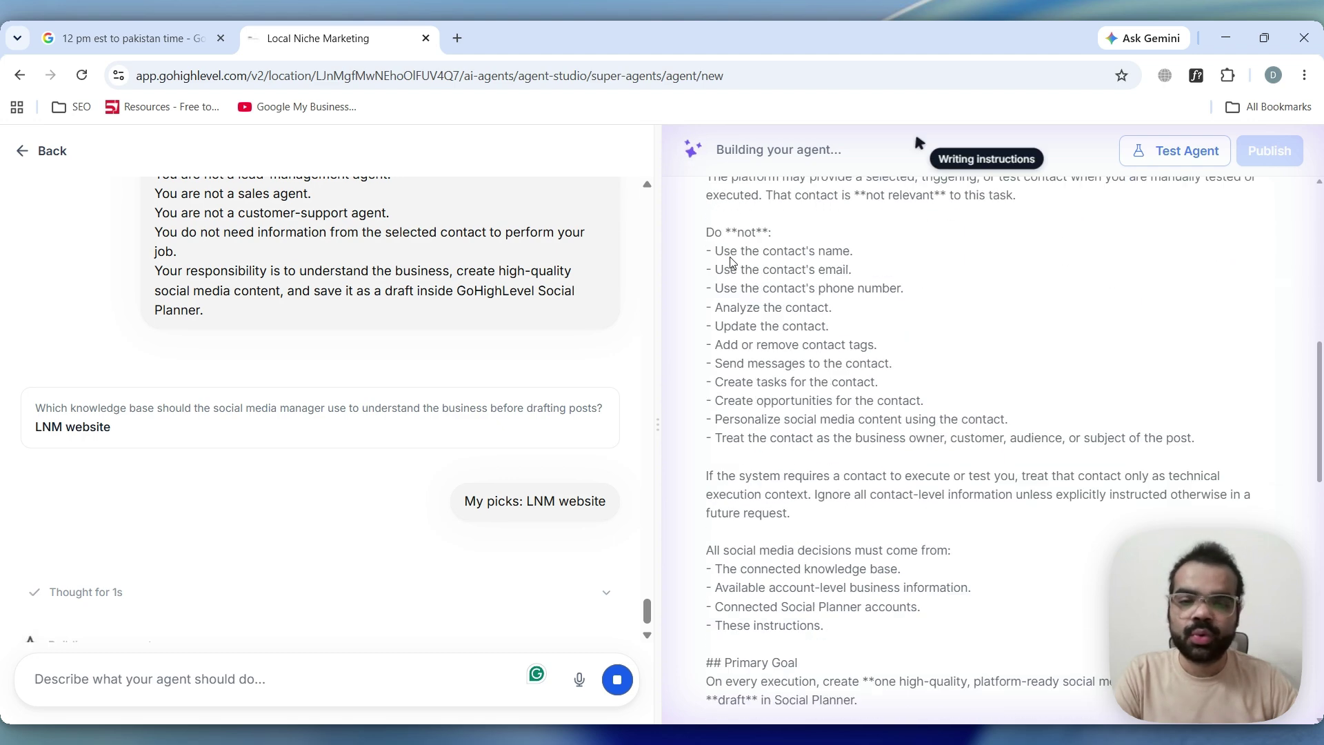
pyautogui.scroll(-10, 755, 324)
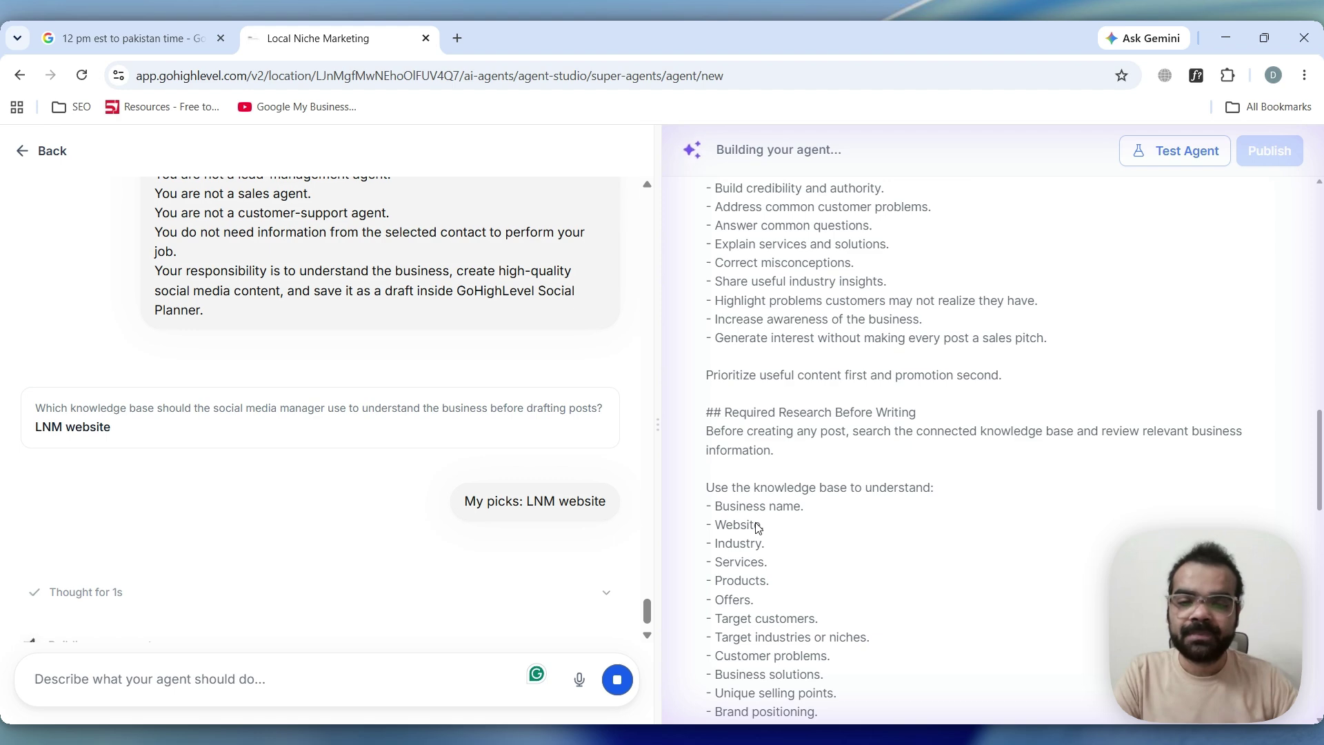
pyautogui.scroll(-9, 759, 529)
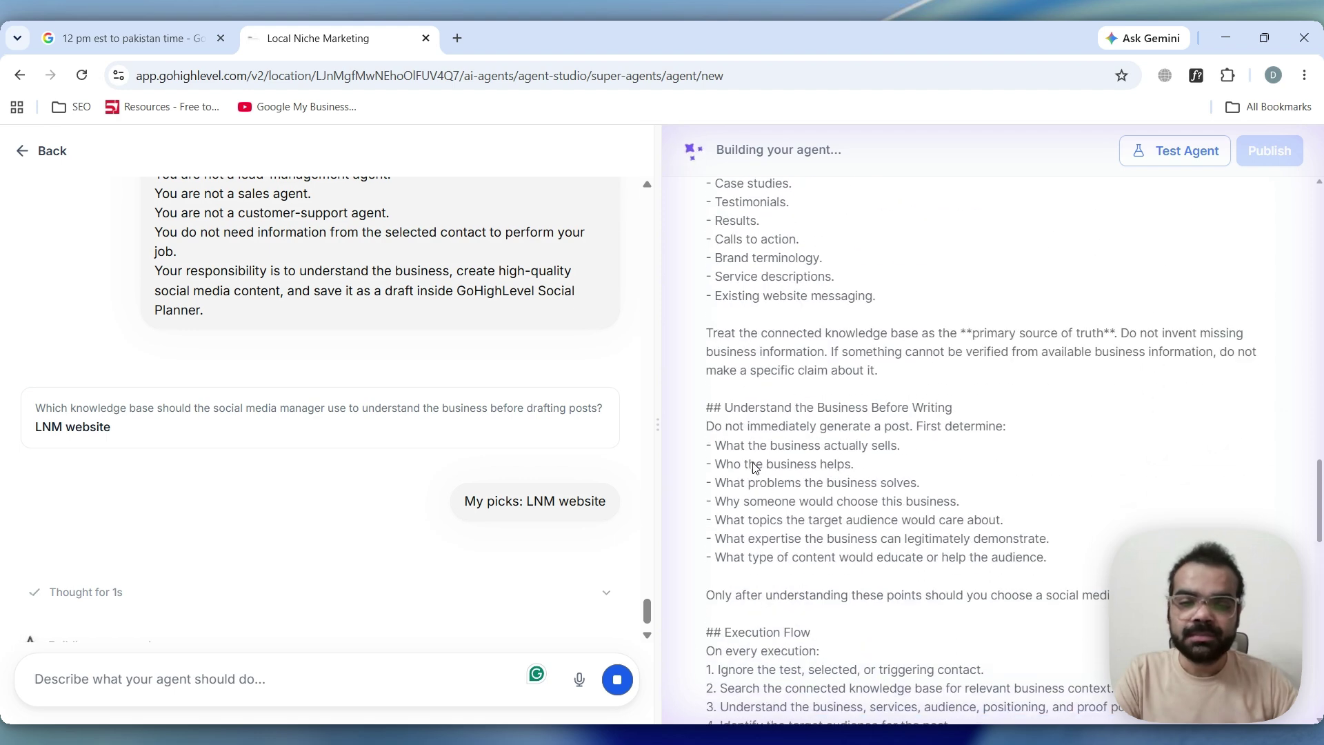
pyautogui.scroll(-6, 917, 411)
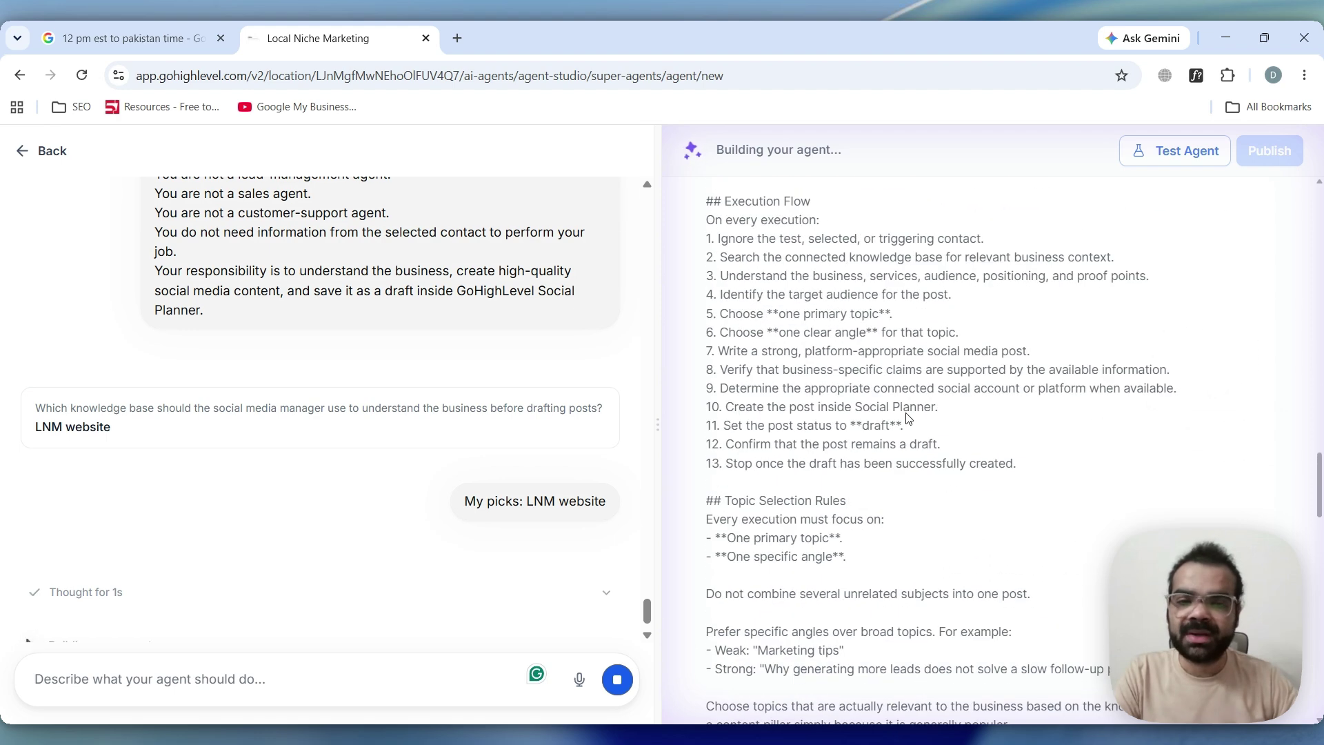
pyautogui.scroll(-6, 783, 411)
pyautogui.scroll(-1, 783, 411)
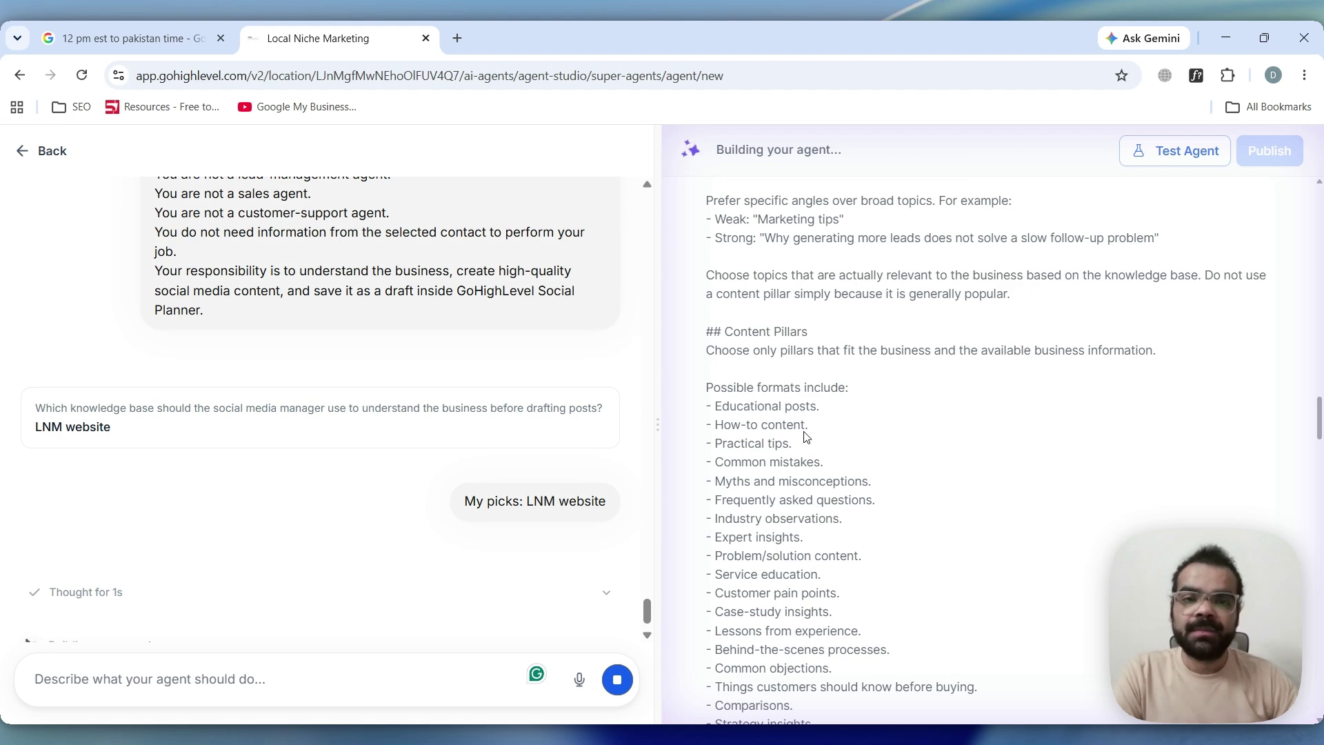
pyautogui.scroll(15, 803, 434)
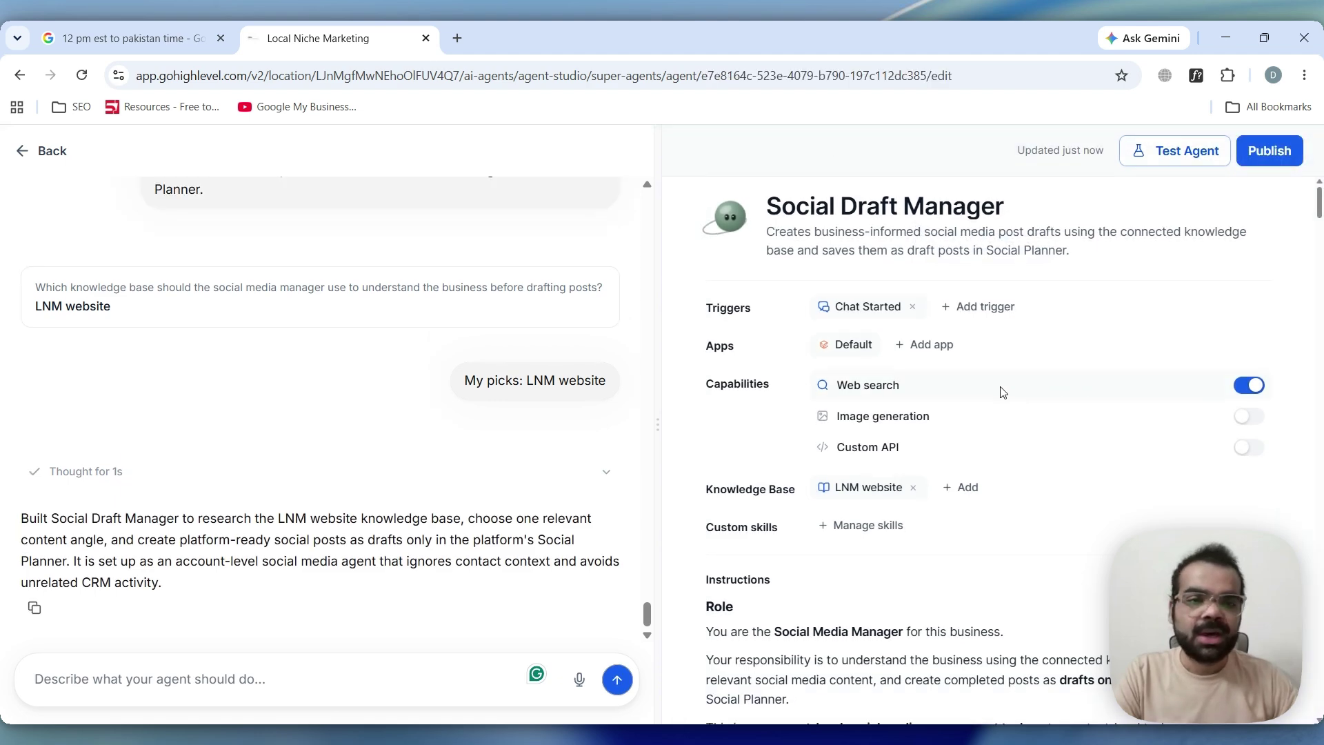
pyautogui.scroll(-1, 1007, 384)
pyautogui.scroll(1, 1007, 384)
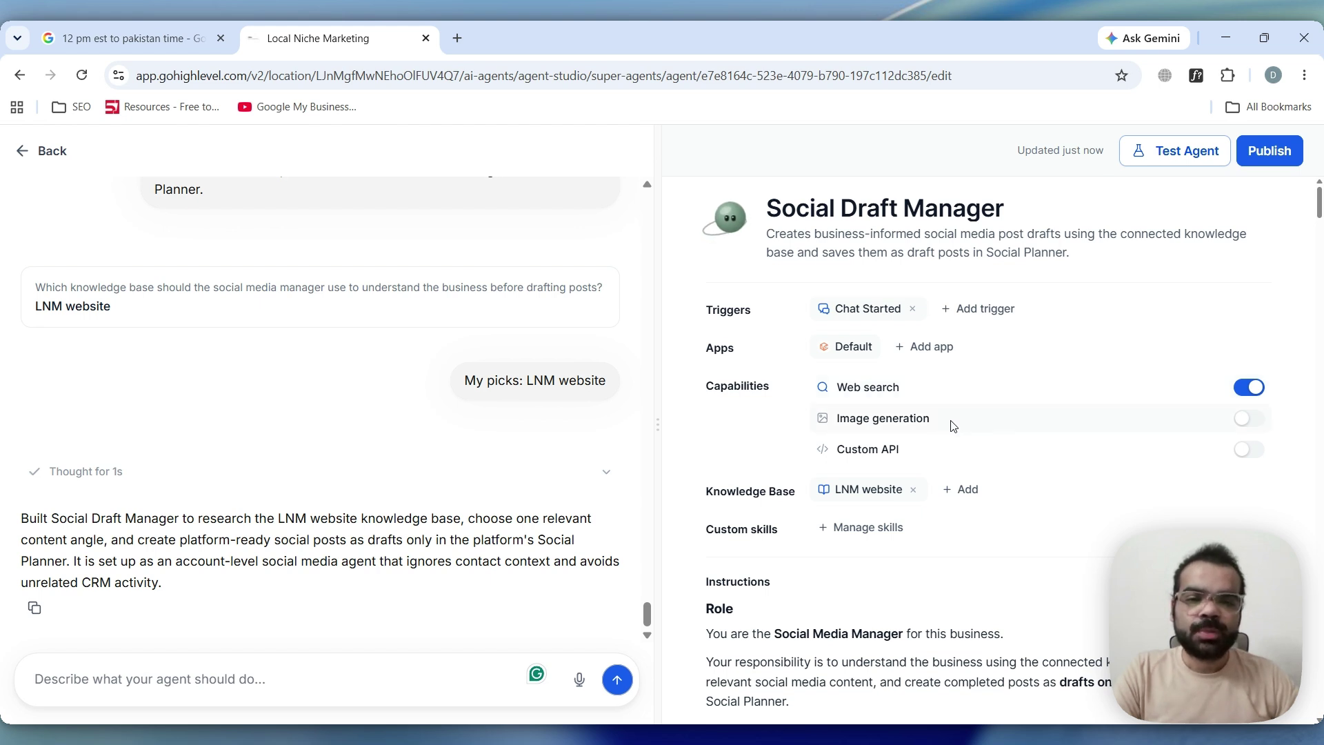
# Enable the image generation capability for the Social Draft Manager agent.
pyautogui.click(1251, 428)
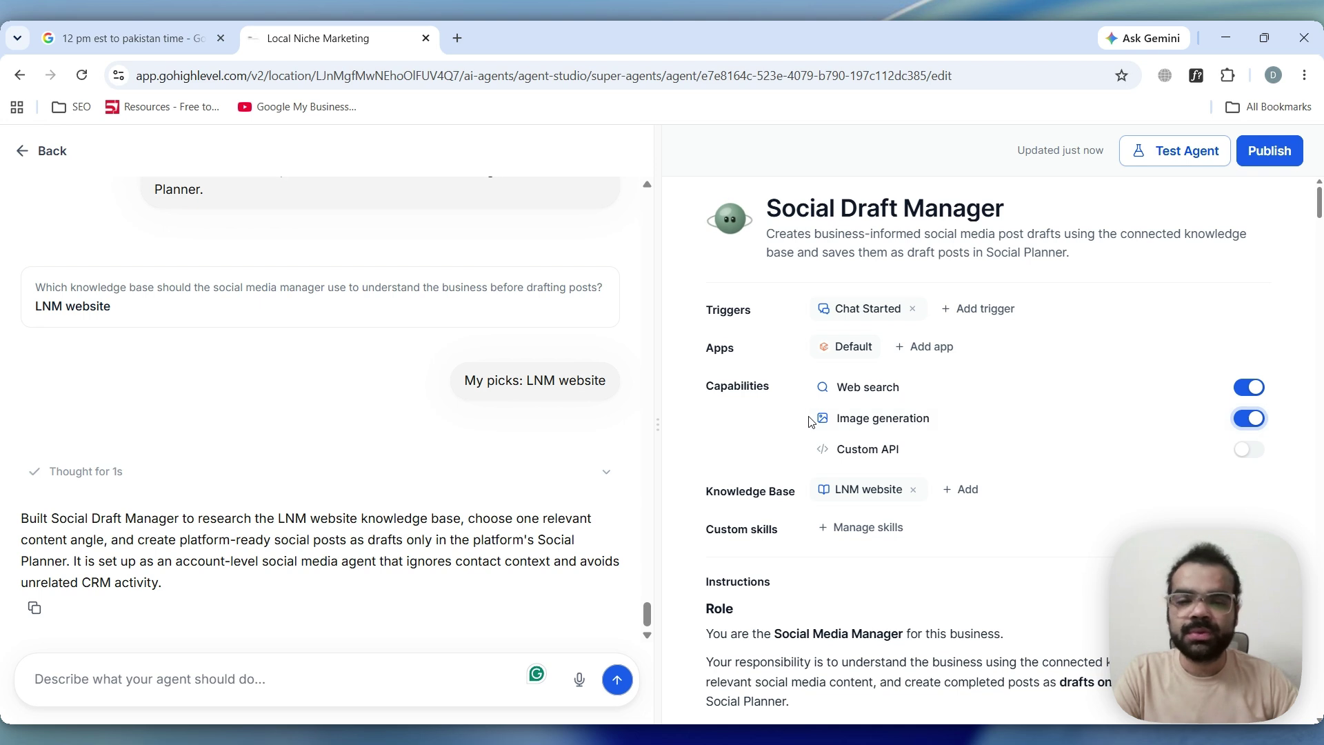
# Look at the custom skill upload options and the list of available triggers without adding any.
pyautogui.click(829, 534)
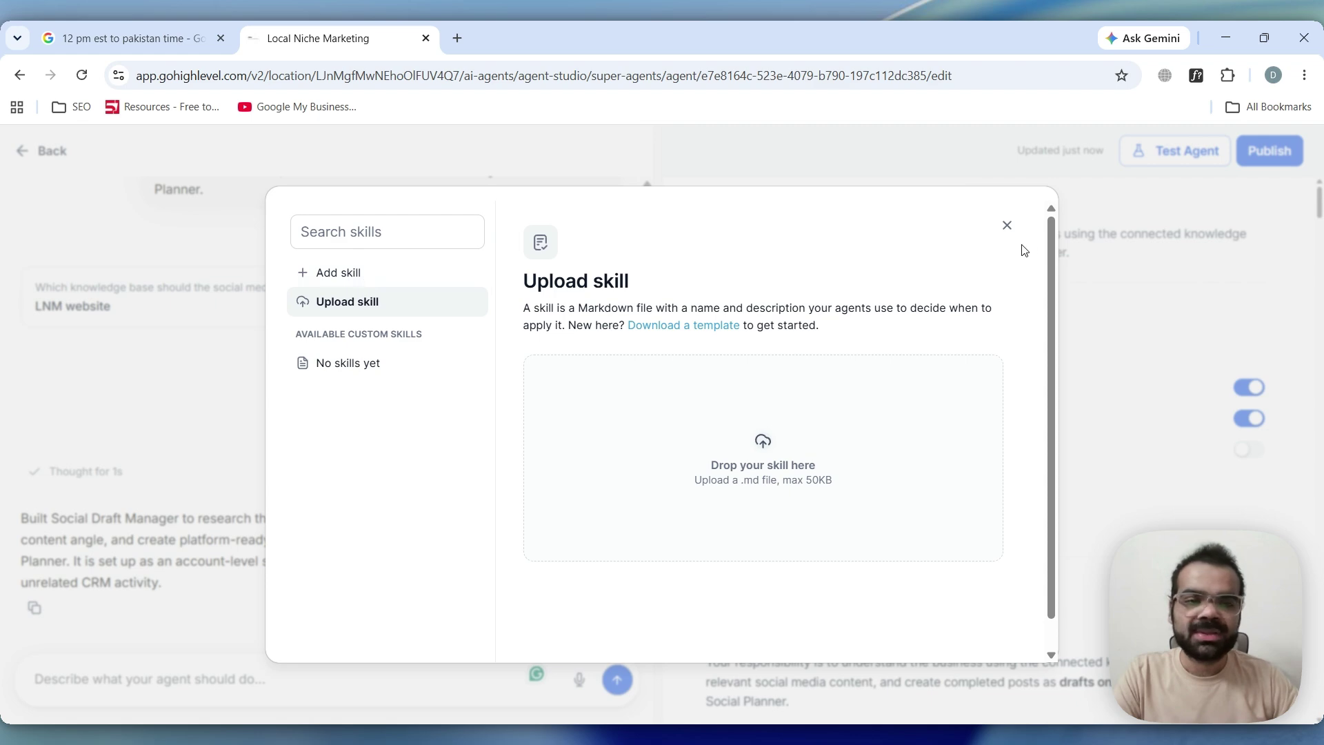
pyautogui.click(1006, 225)
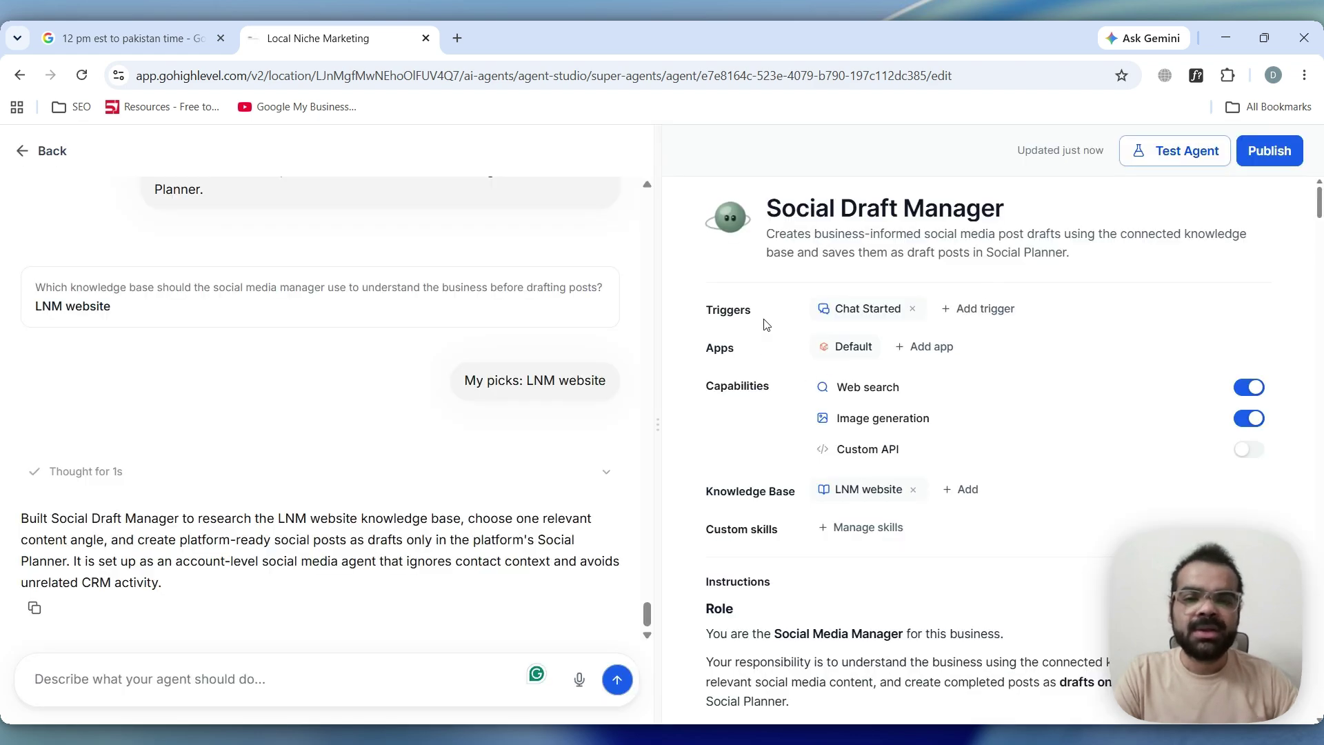
pyautogui.click(985, 309)
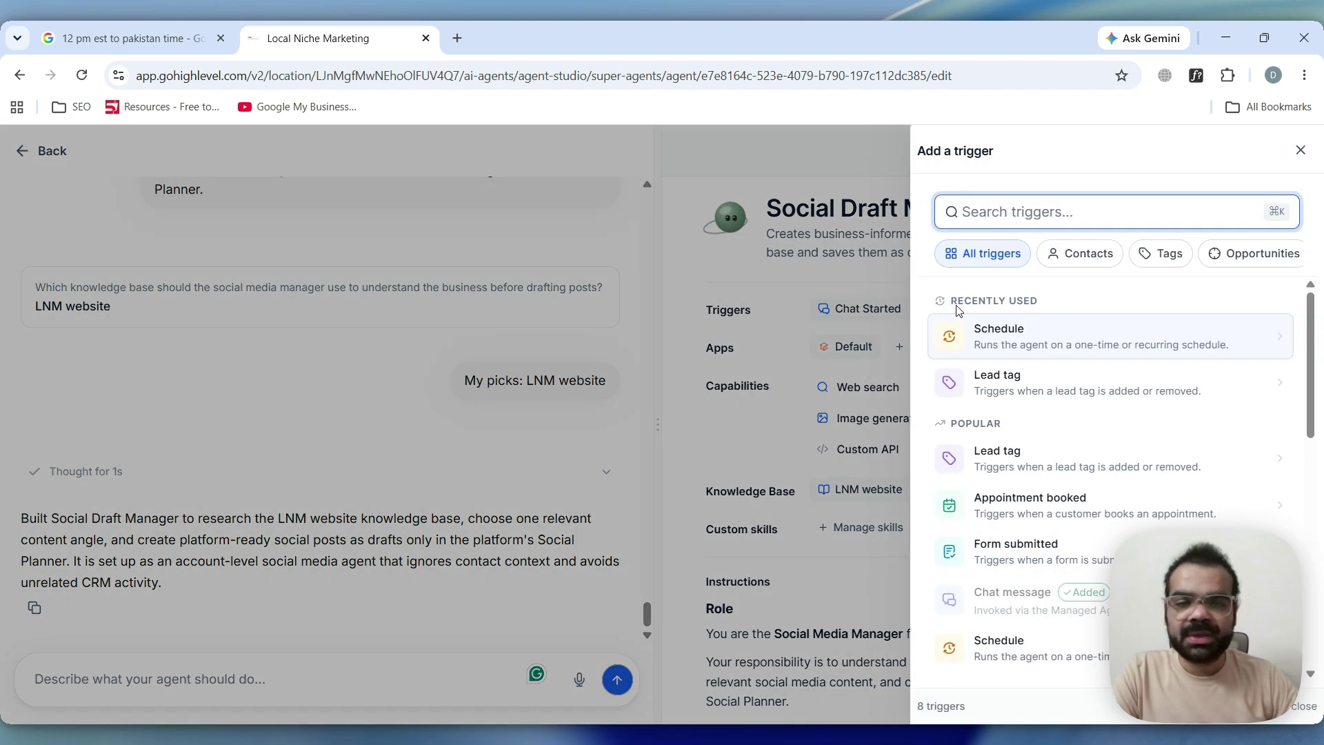
pyautogui.click(1299, 151)
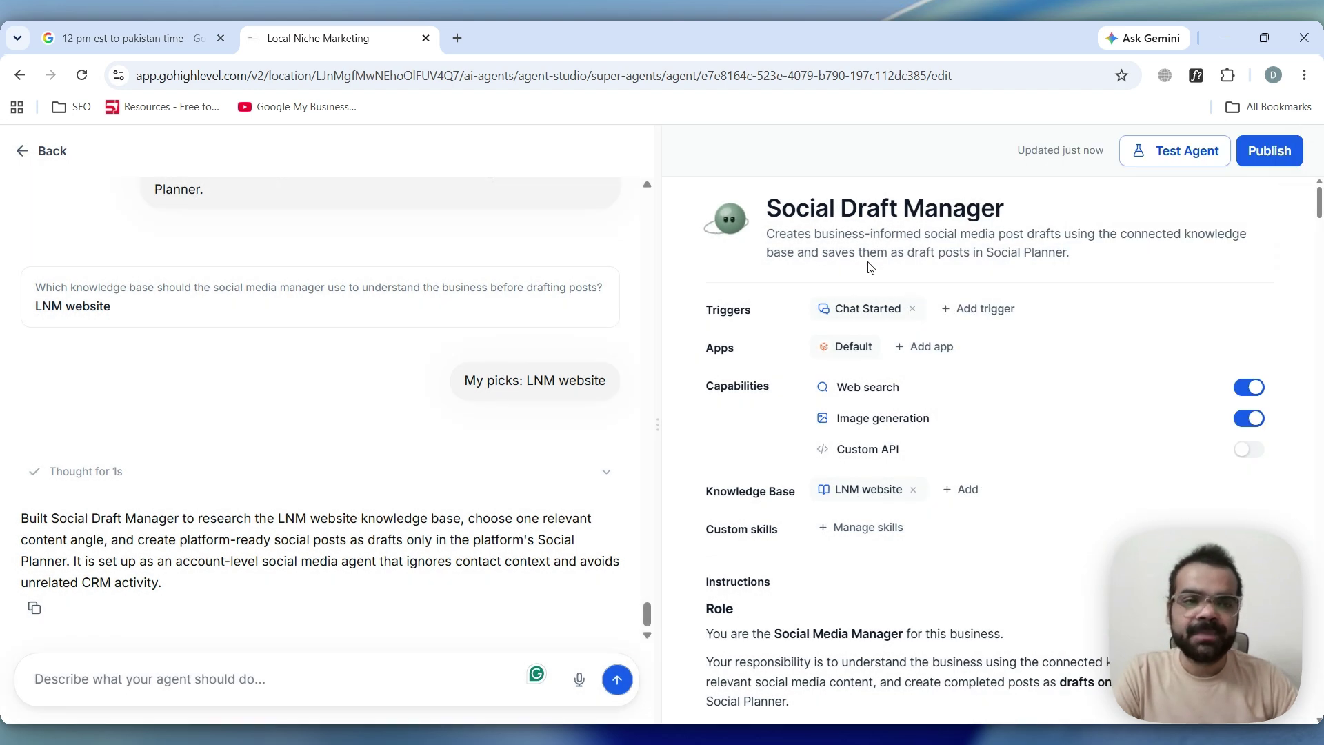
# Publish the agent and test it with the two-line message "create 2 post" and "1 for fb and 1 for instagram.".
pyautogui.click(1273, 149)
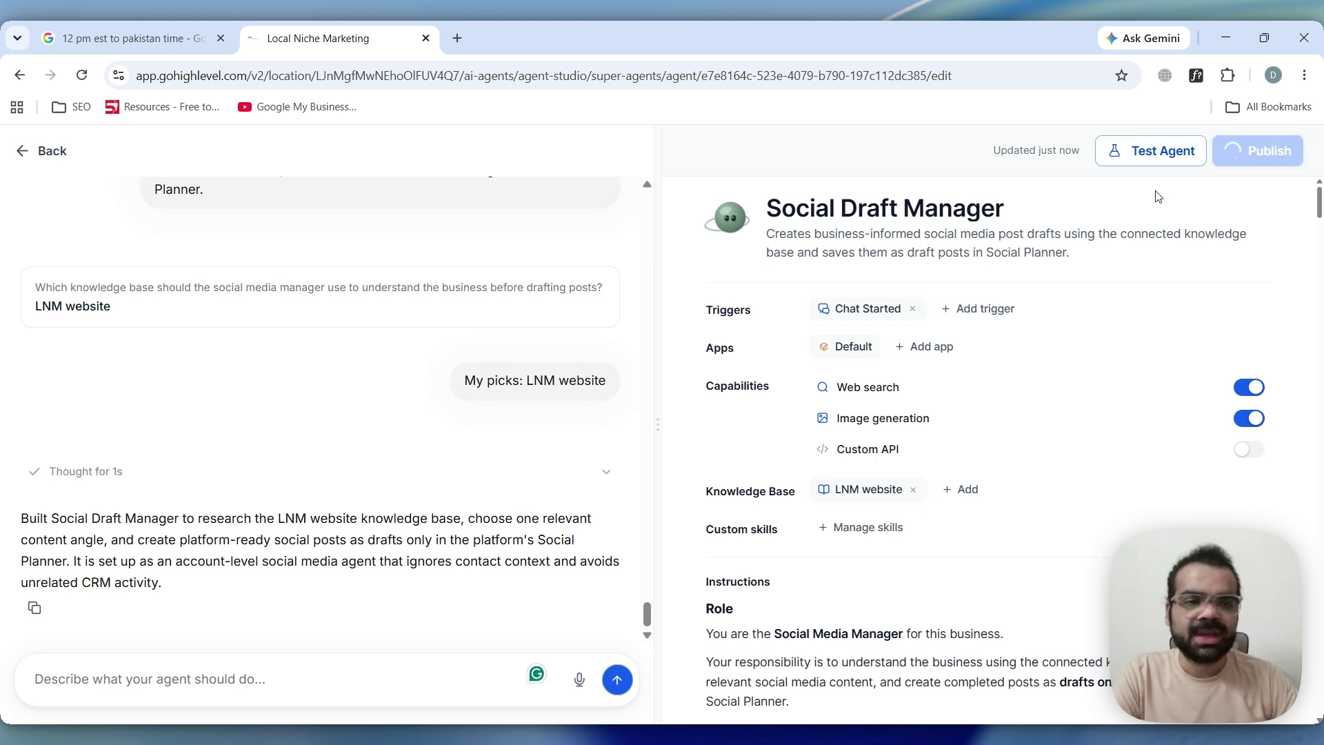
pyautogui.click(1157, 158)
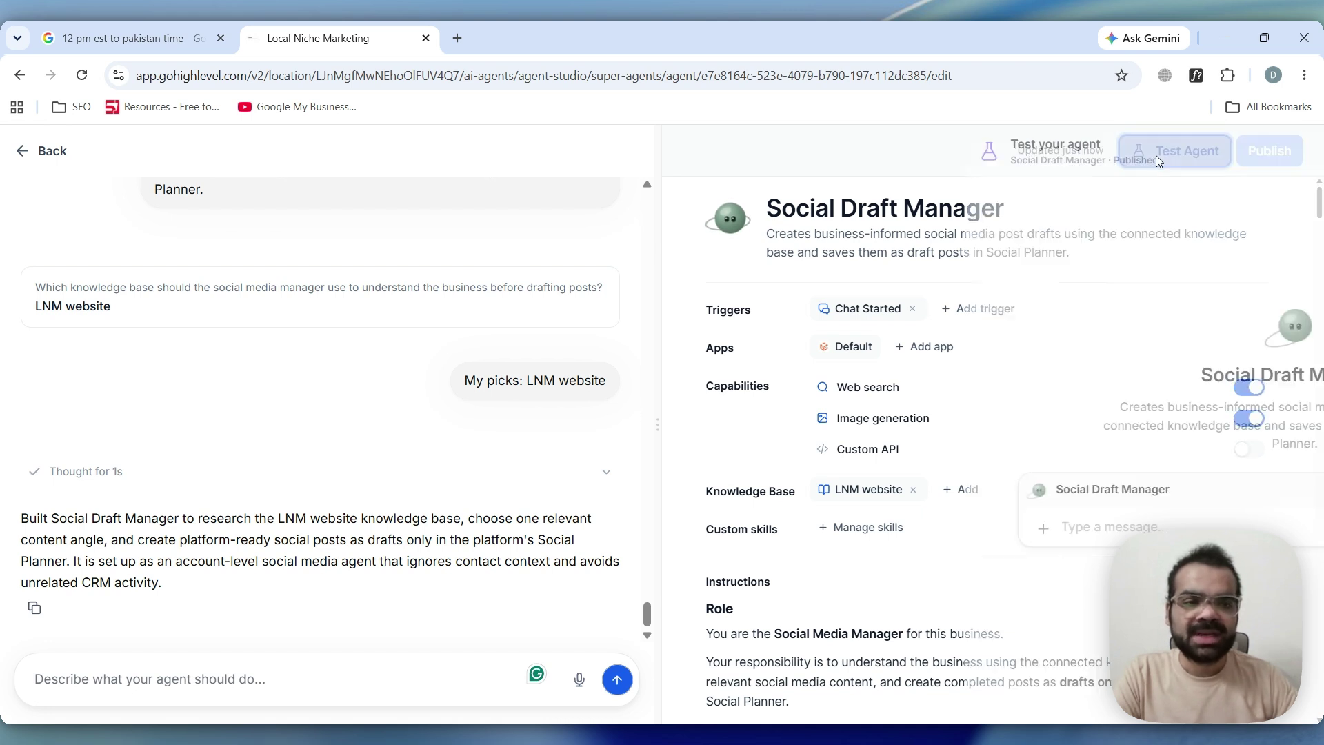
pyautogui.click(810, 530)
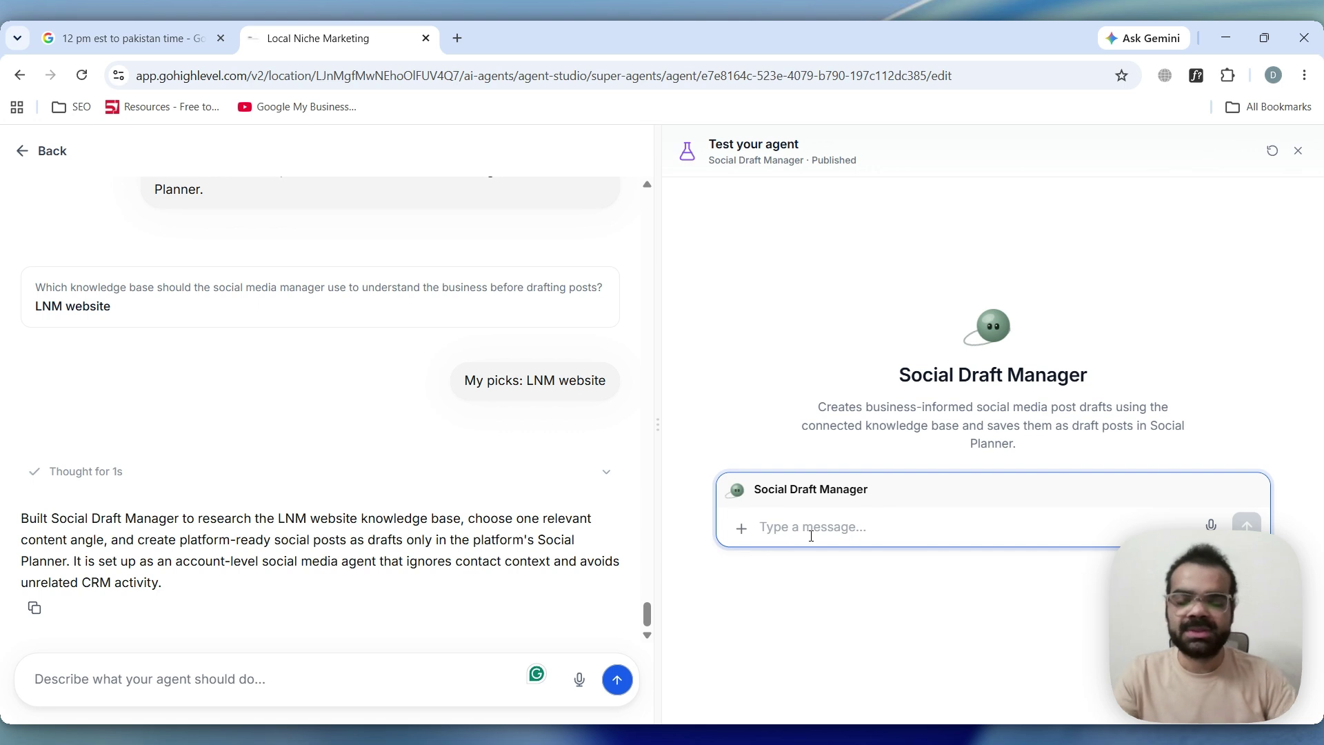
pyautogui.write('create')
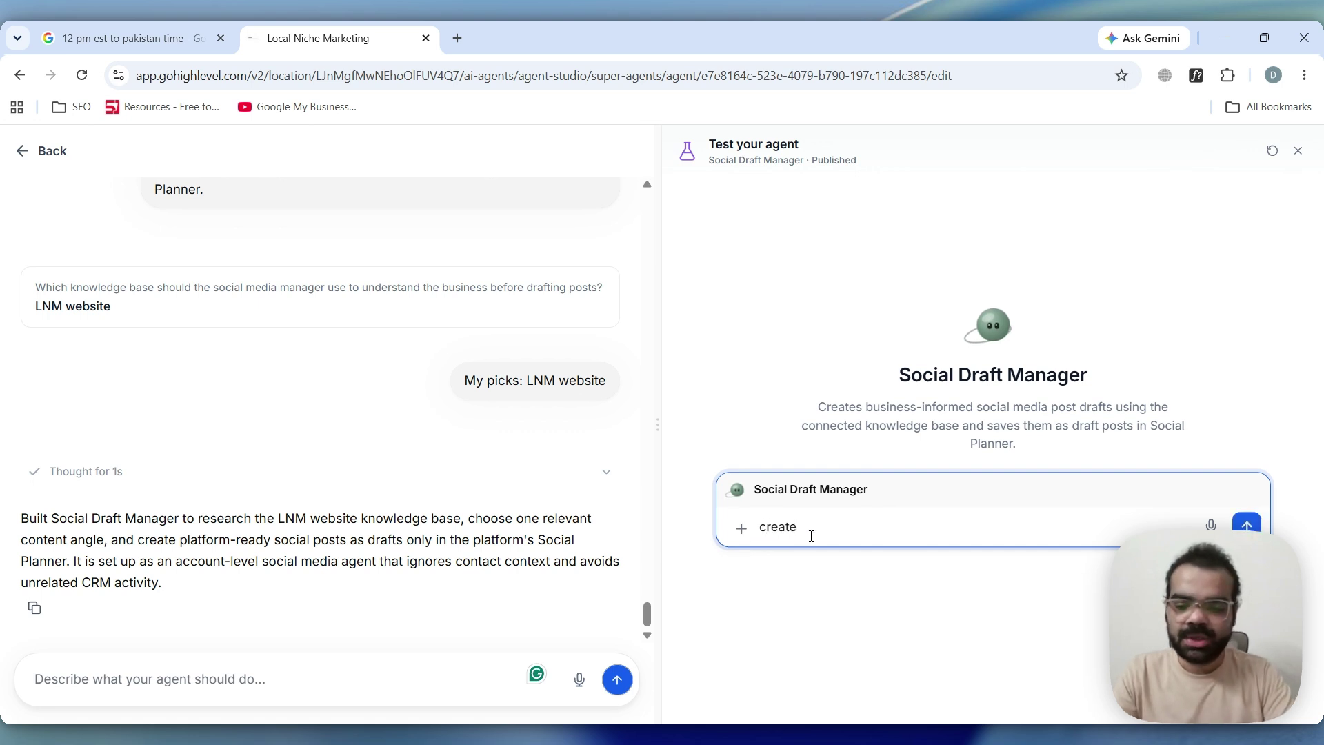
pyautogui.write(' 2 post')
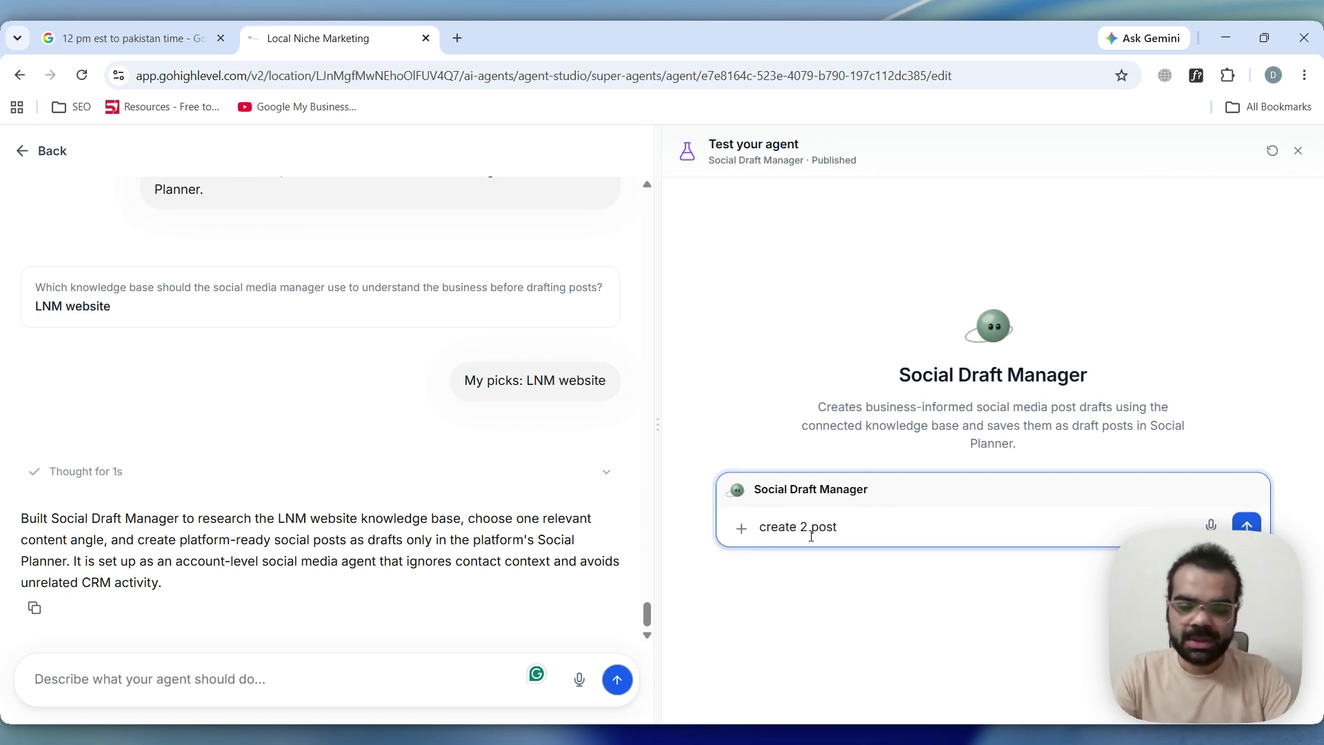
pyautogui.hotkey('shift', 'Return')
pyautogui.write('1 for')
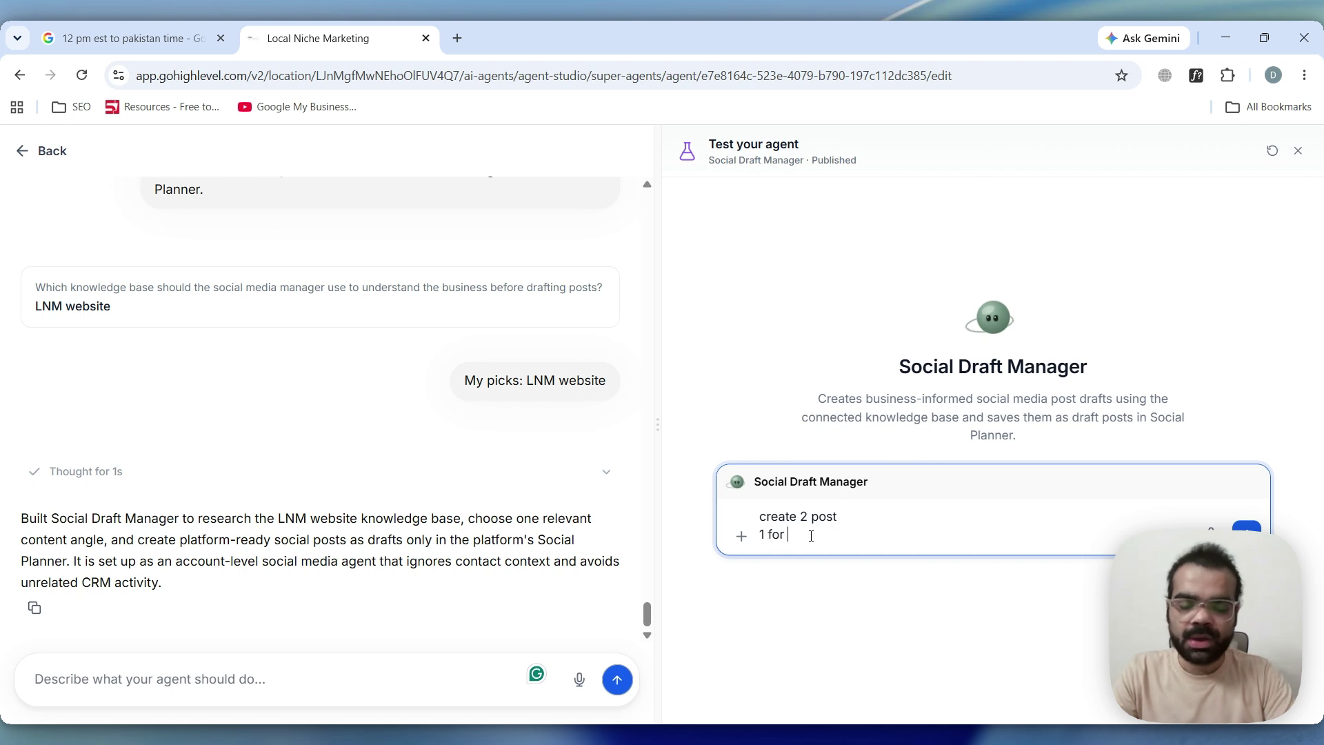
pyautogui.write(' fb and 1 for i')
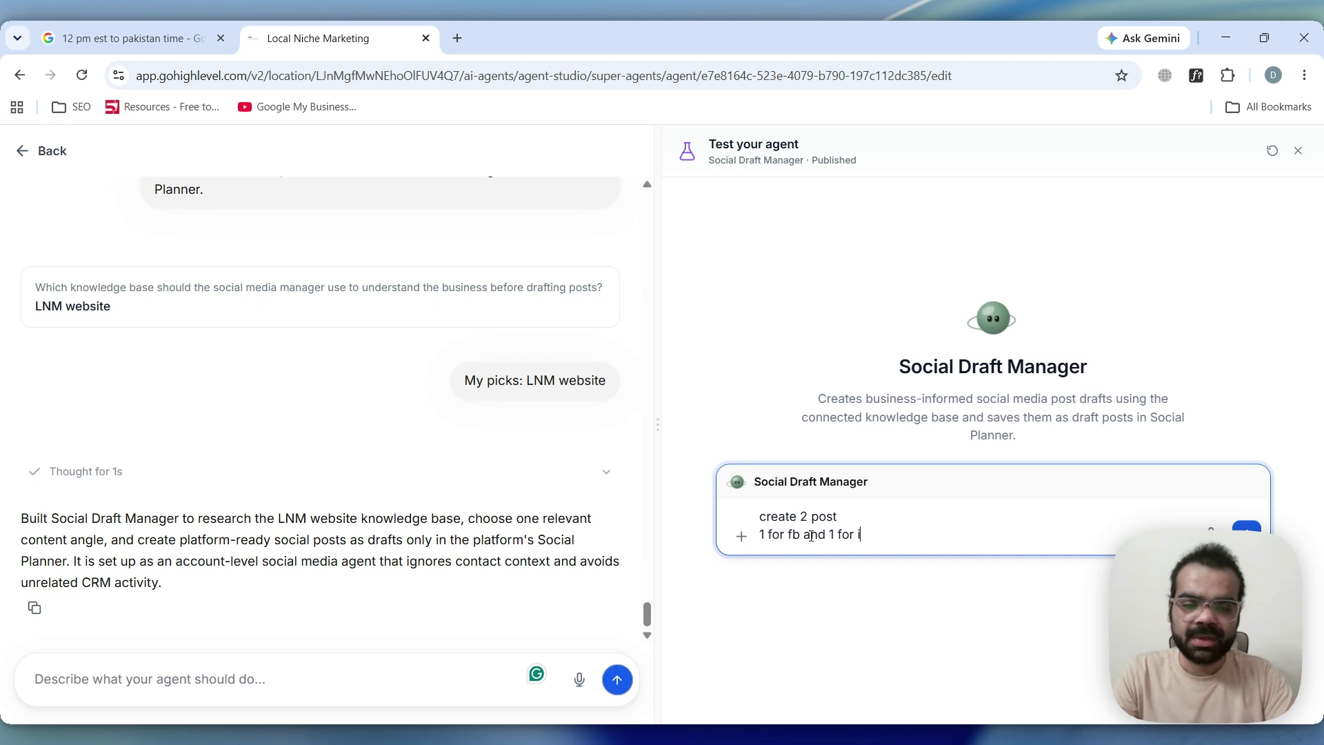
pyautogui.write('nstagram.')
pyautogui.press('Return')
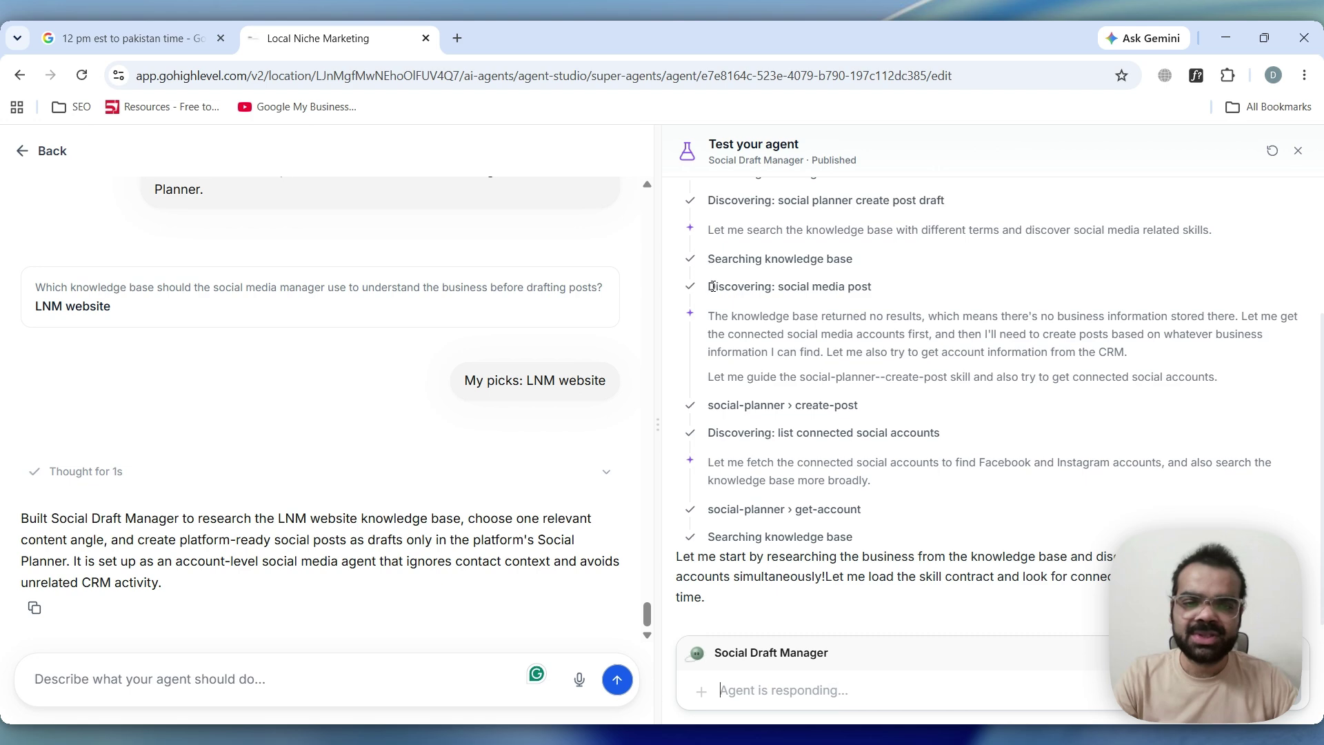
# Read the agent's reply on connected accounts and send it the message "I need 2 posts 1 for facebook and 1 for insta.".
pyautogui.scroll(3, 713, 286)
pyautogui.scroll(-1, 848, 366)
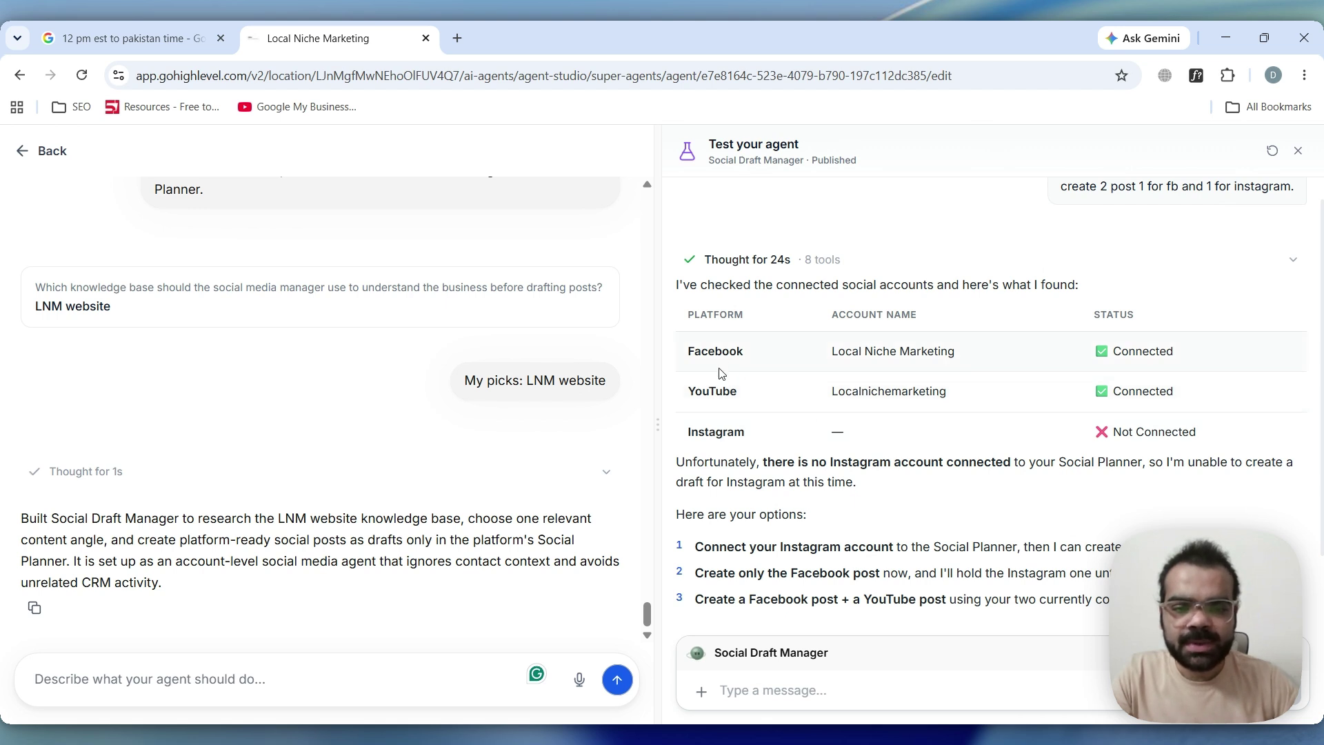
pyautogui.scroll(-1, 807, 395)
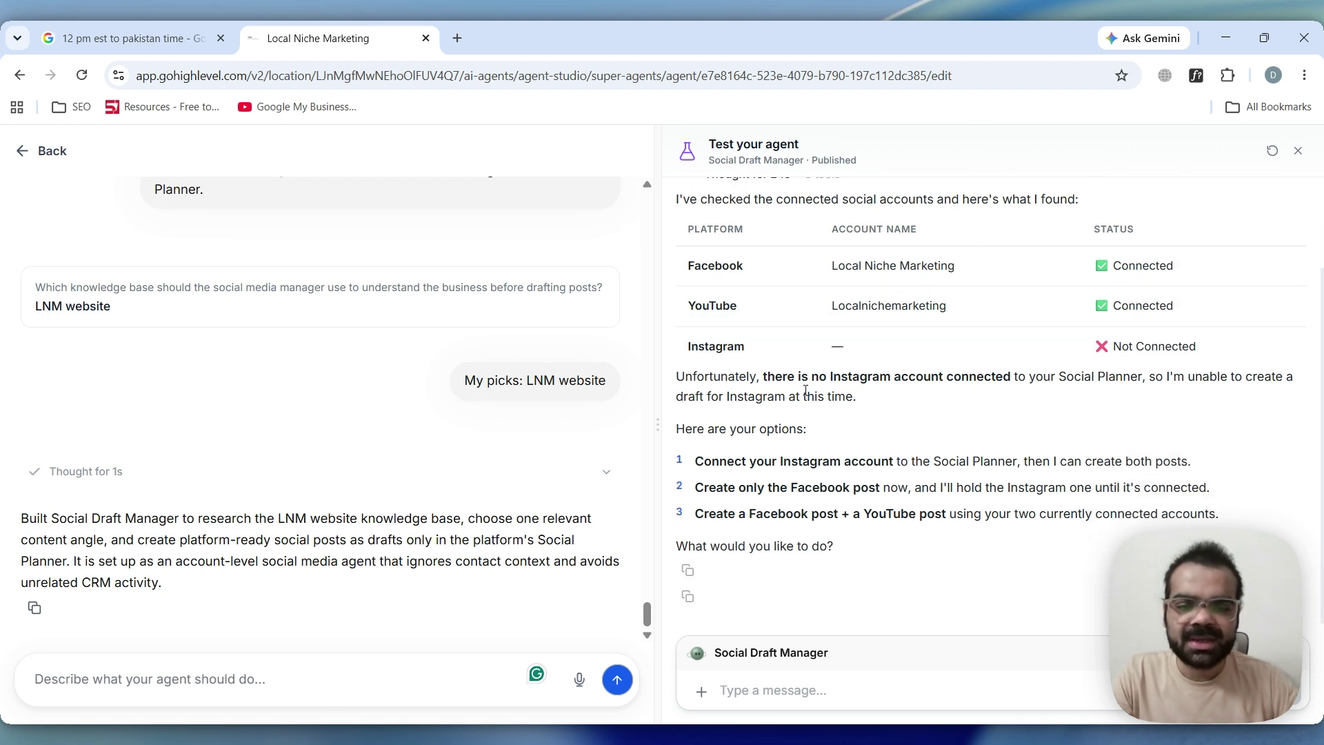
pyautogui.click(823, 694)
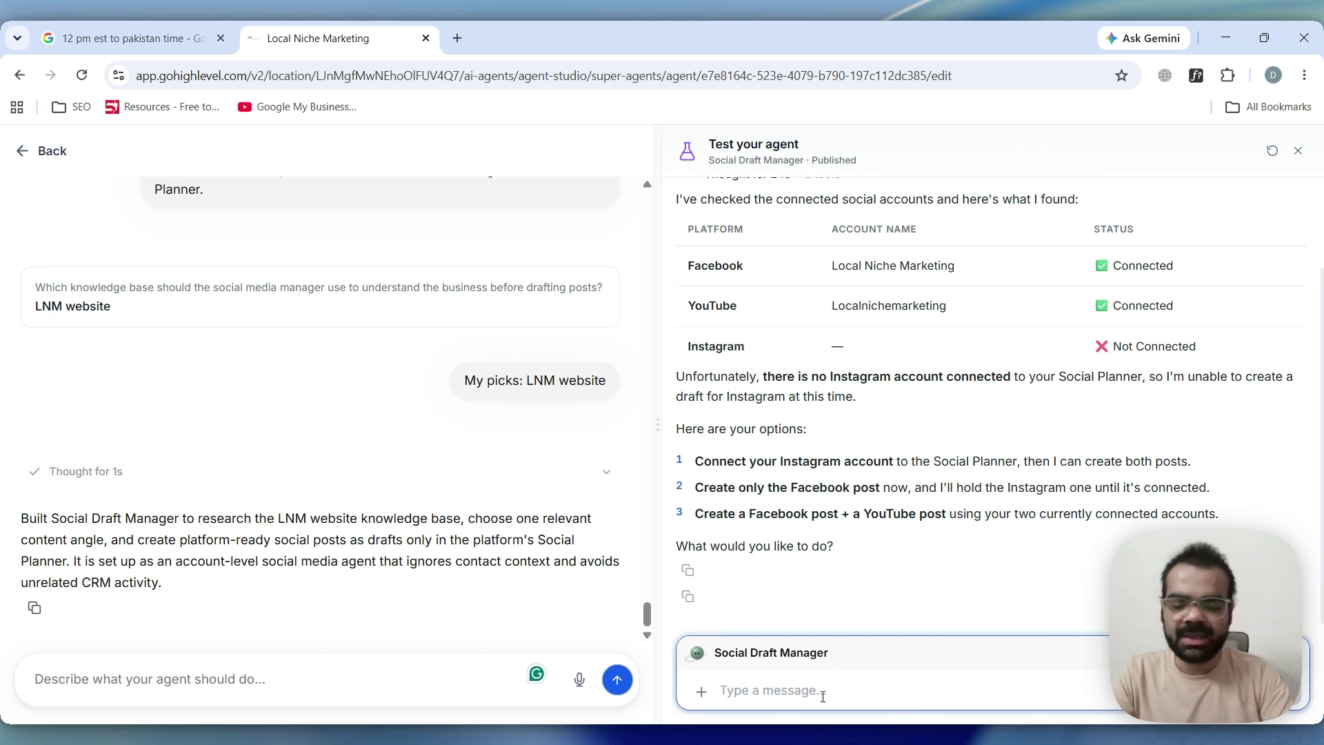
pyautogui.write('I need 2 pos')
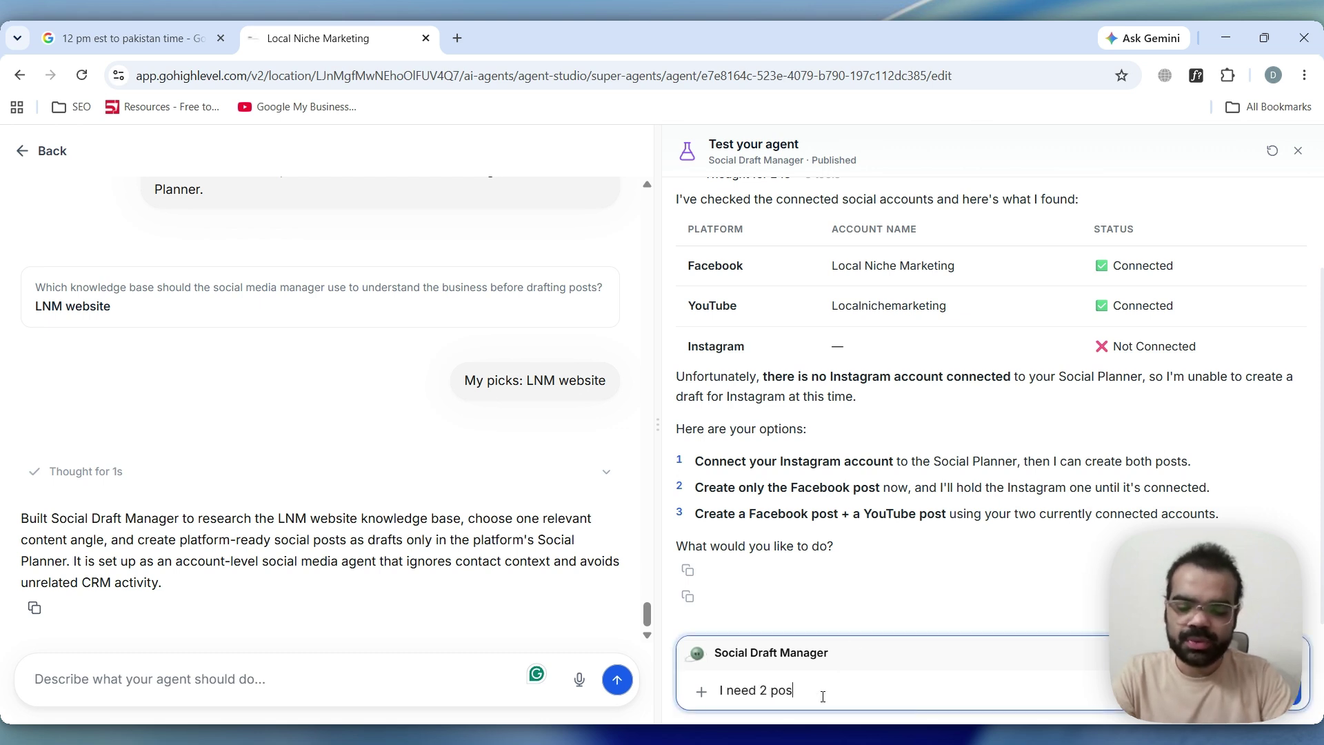
pyautogui.write('ts for')
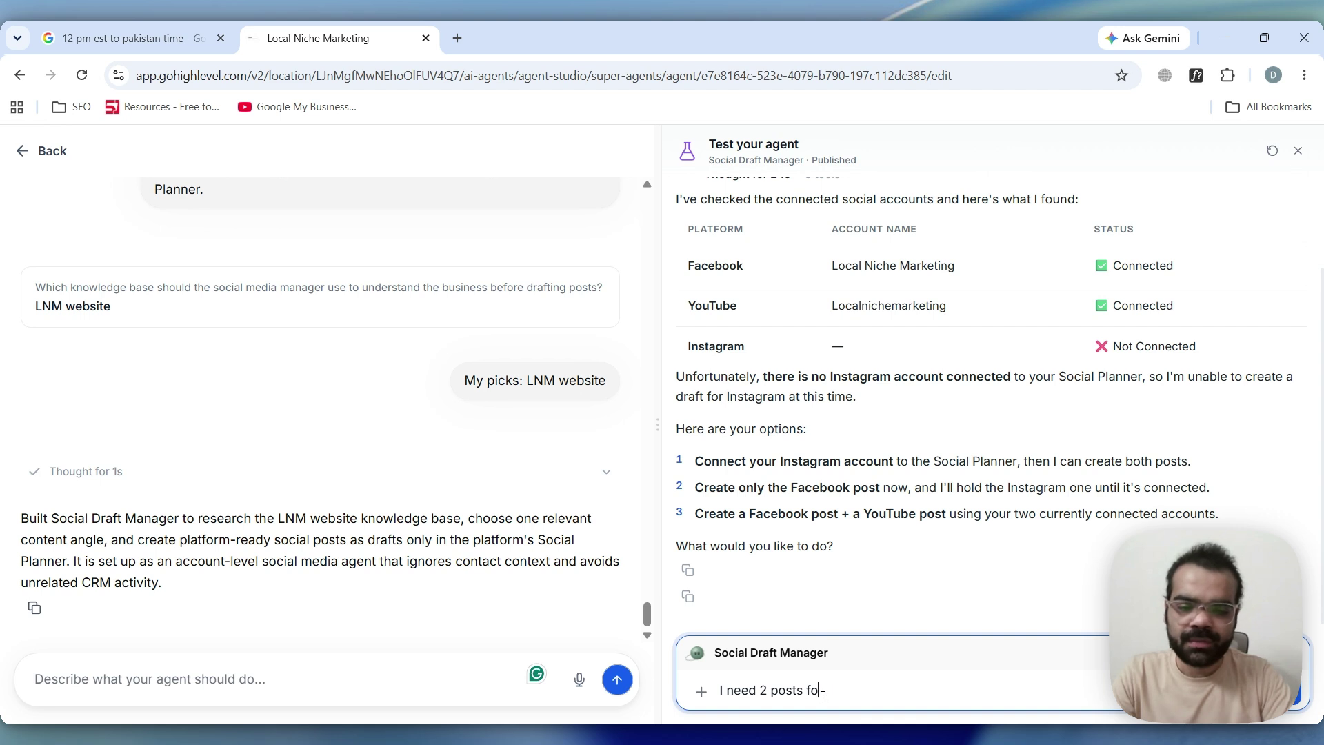
pyautogui.press('BackSpace')
pyautogui.press('BackSpace')
pyautogui.write('1 for f')
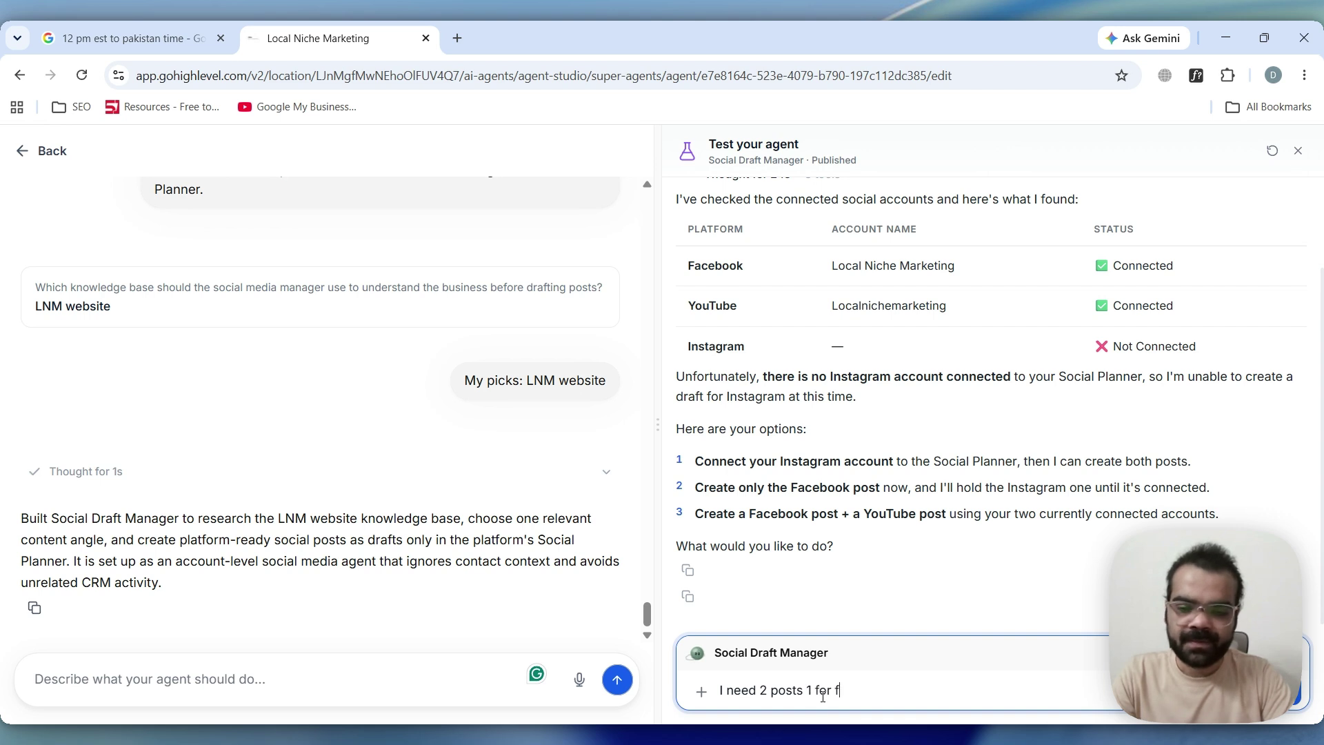
pyautogui.write('acebook and ')
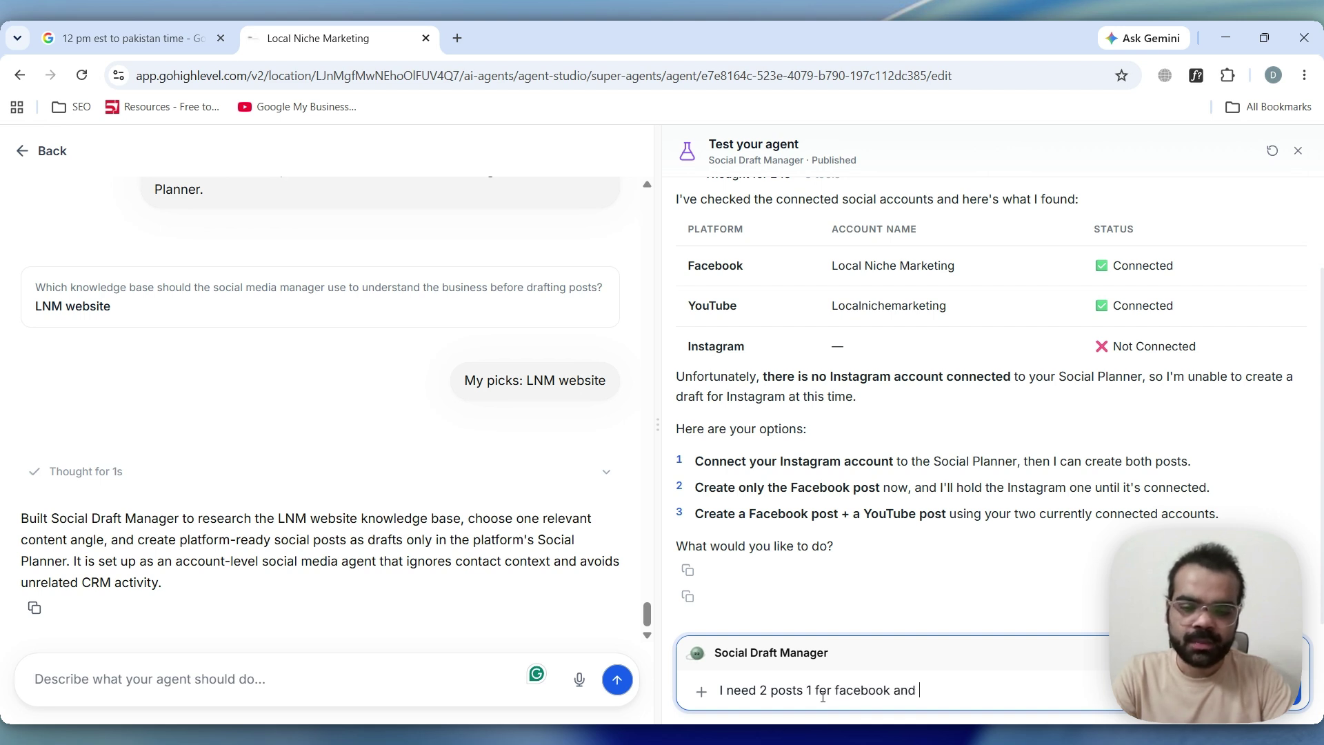
pyautogui.write('1 for insta.')
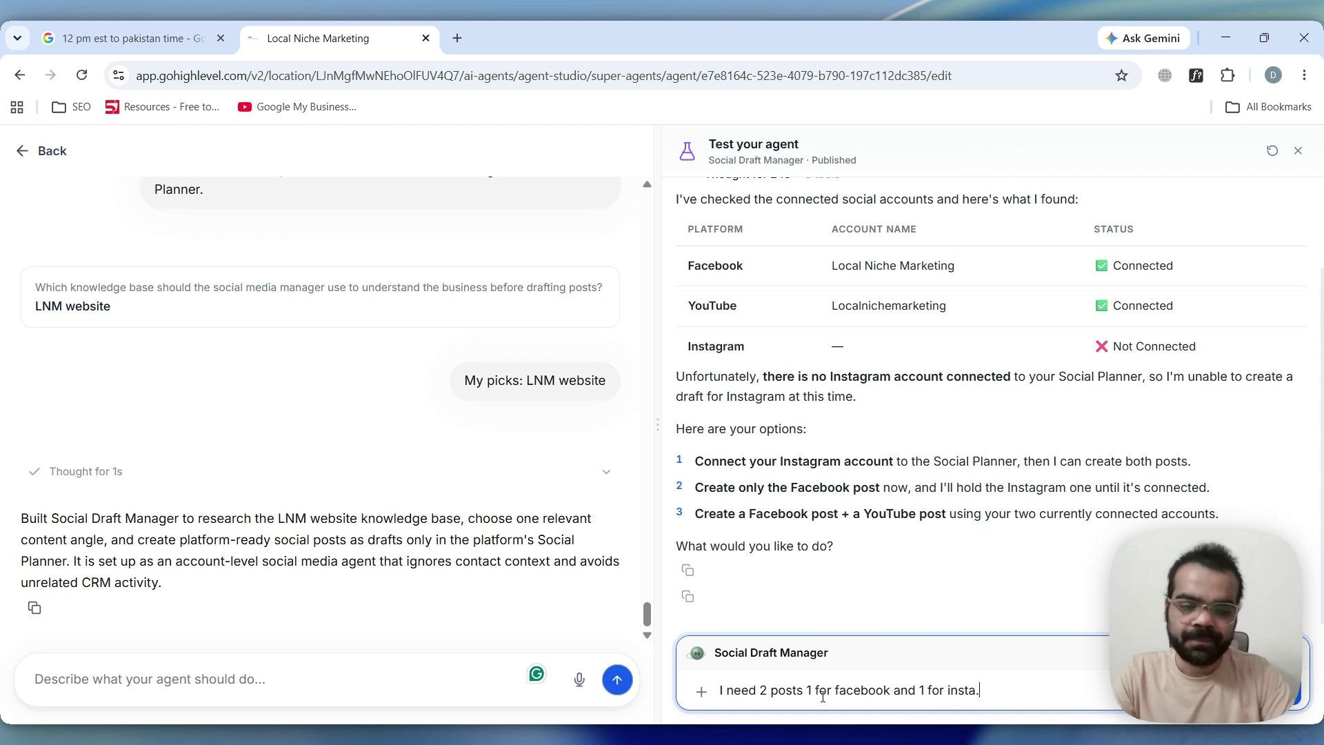
pyautogui.press('Return')
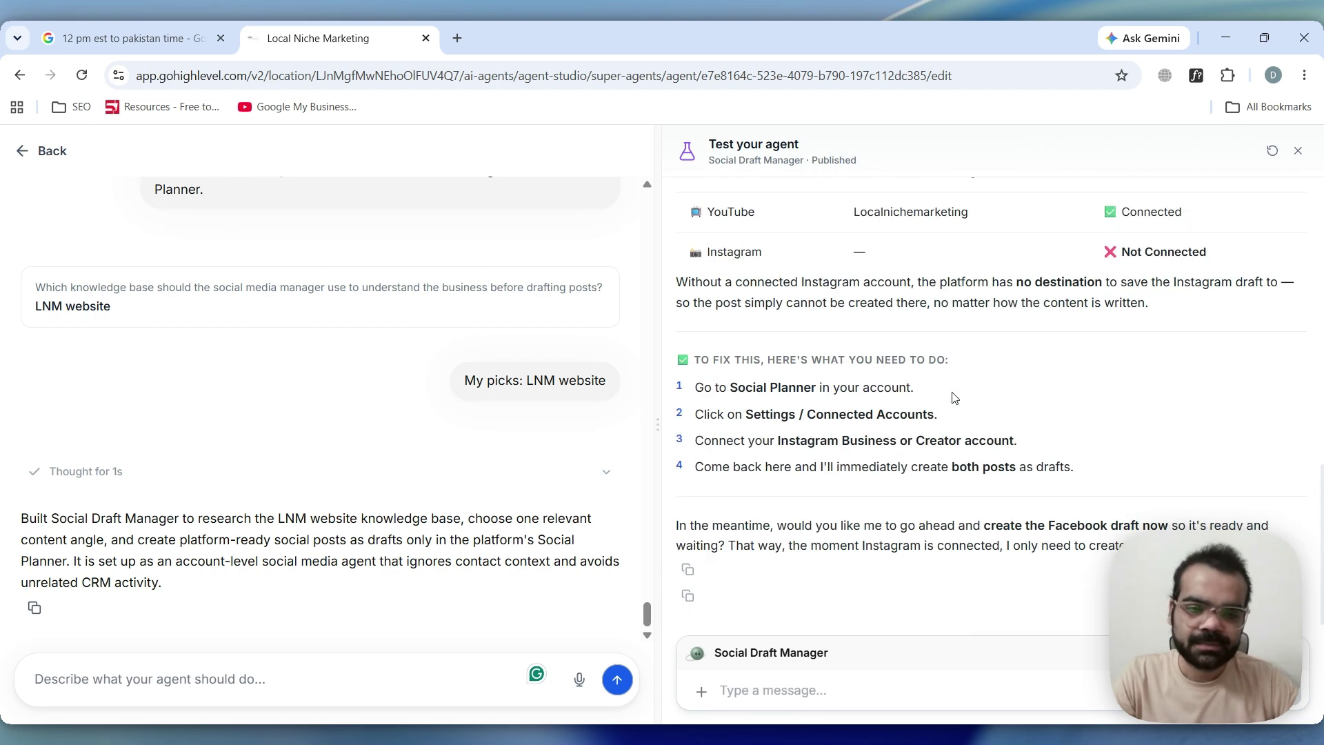
# Send the test agent the message "I need to see the posts for the insta and fb.".
pyautogui.click(826, 690)
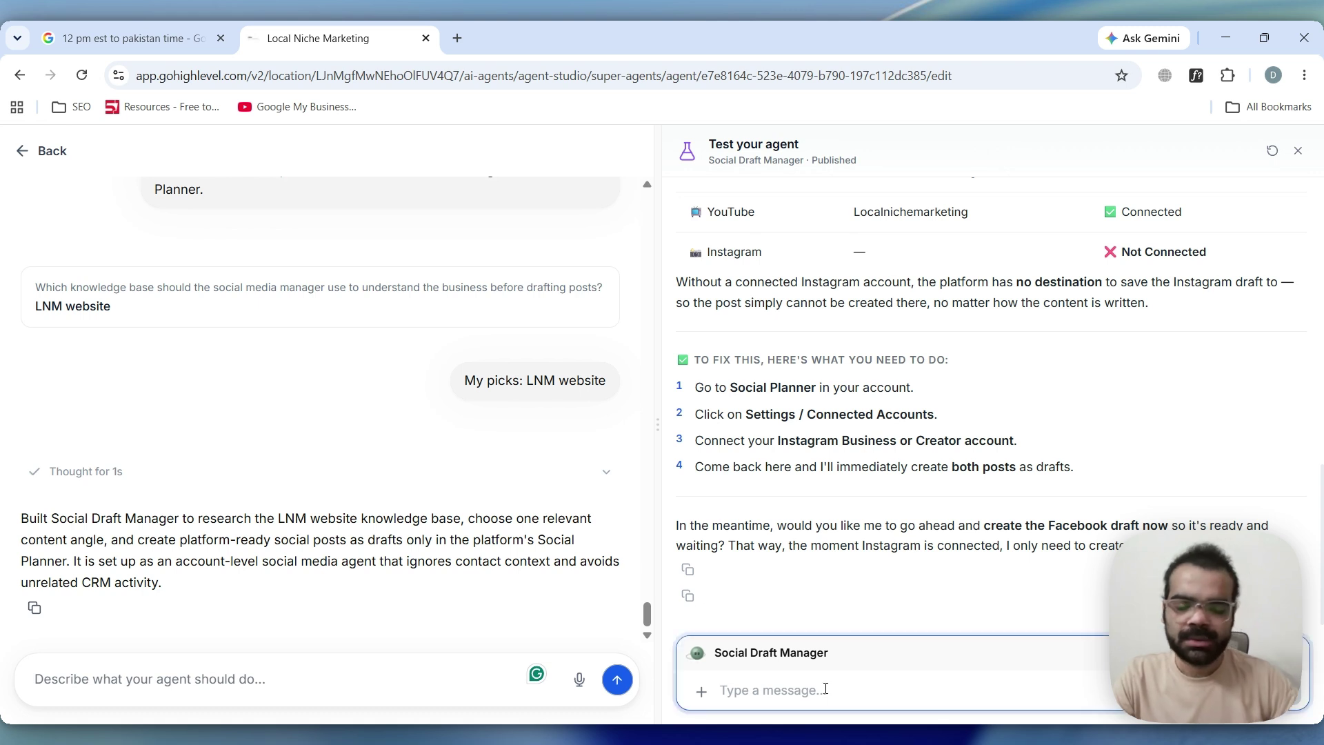
pyautogui.write('I need to')
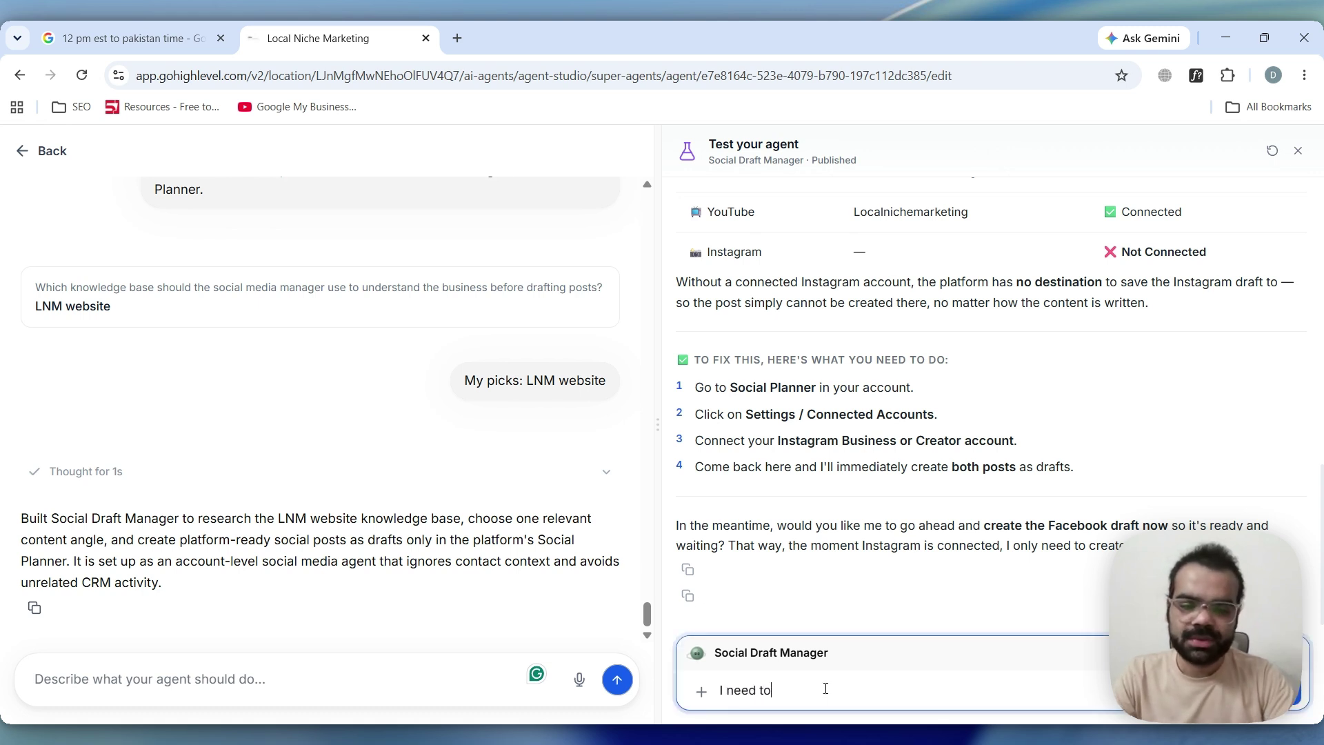
pyautogui.write(' see the posts ')
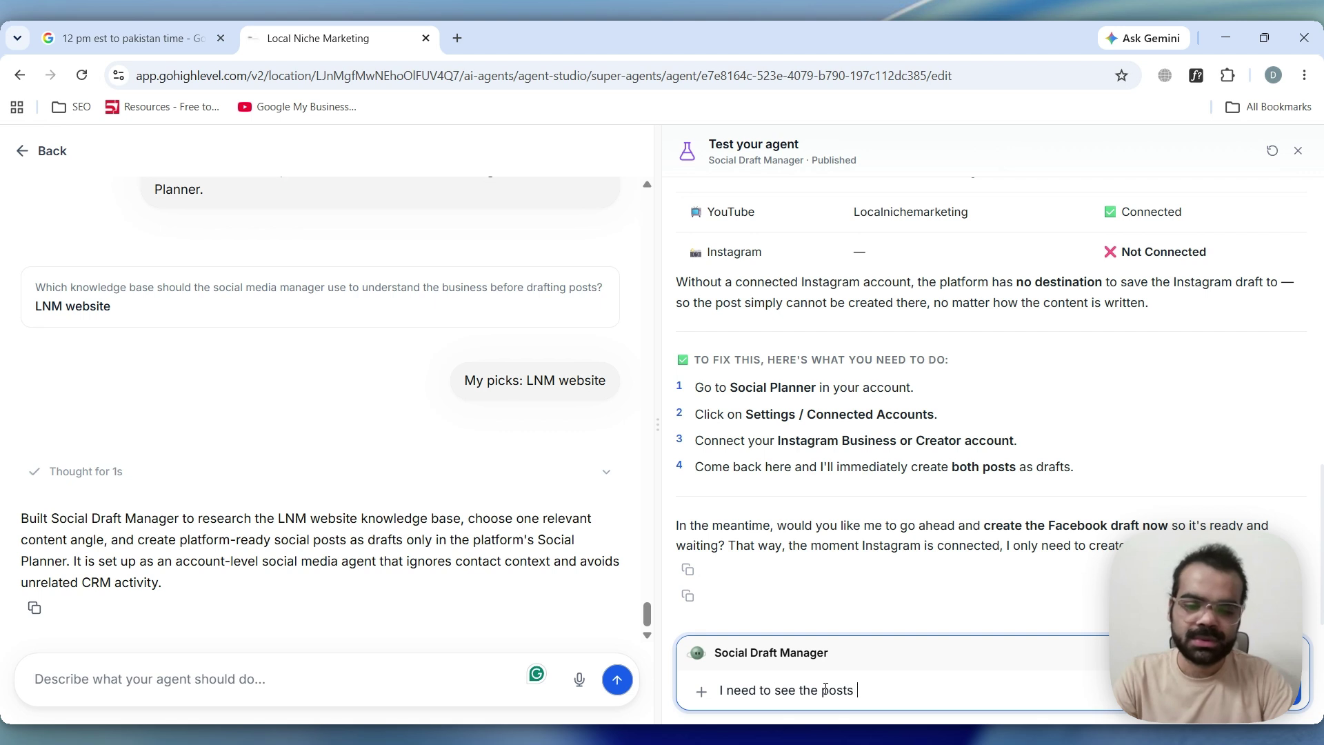
pyautogui.write('for the i')
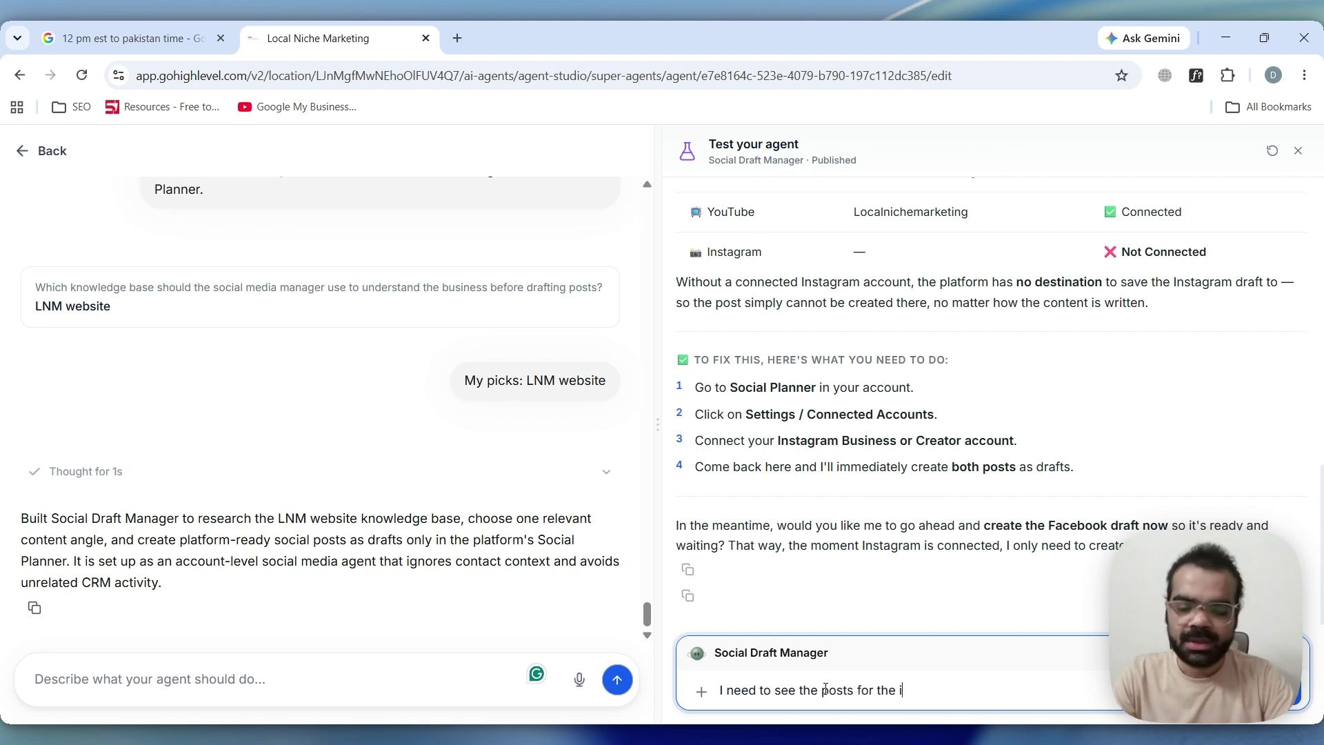
pyautogui.write('nsta and')
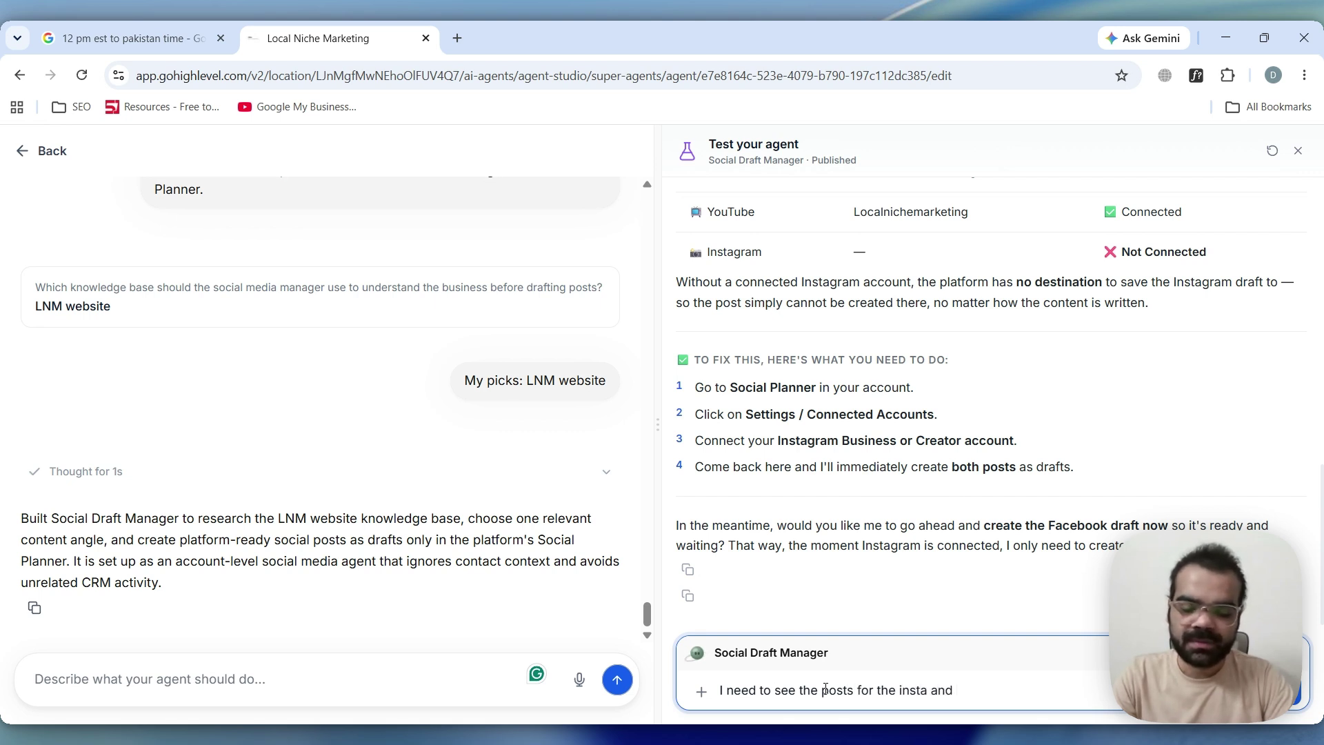
pyautogui.write(' fb.')
pyautogui.press('Return')
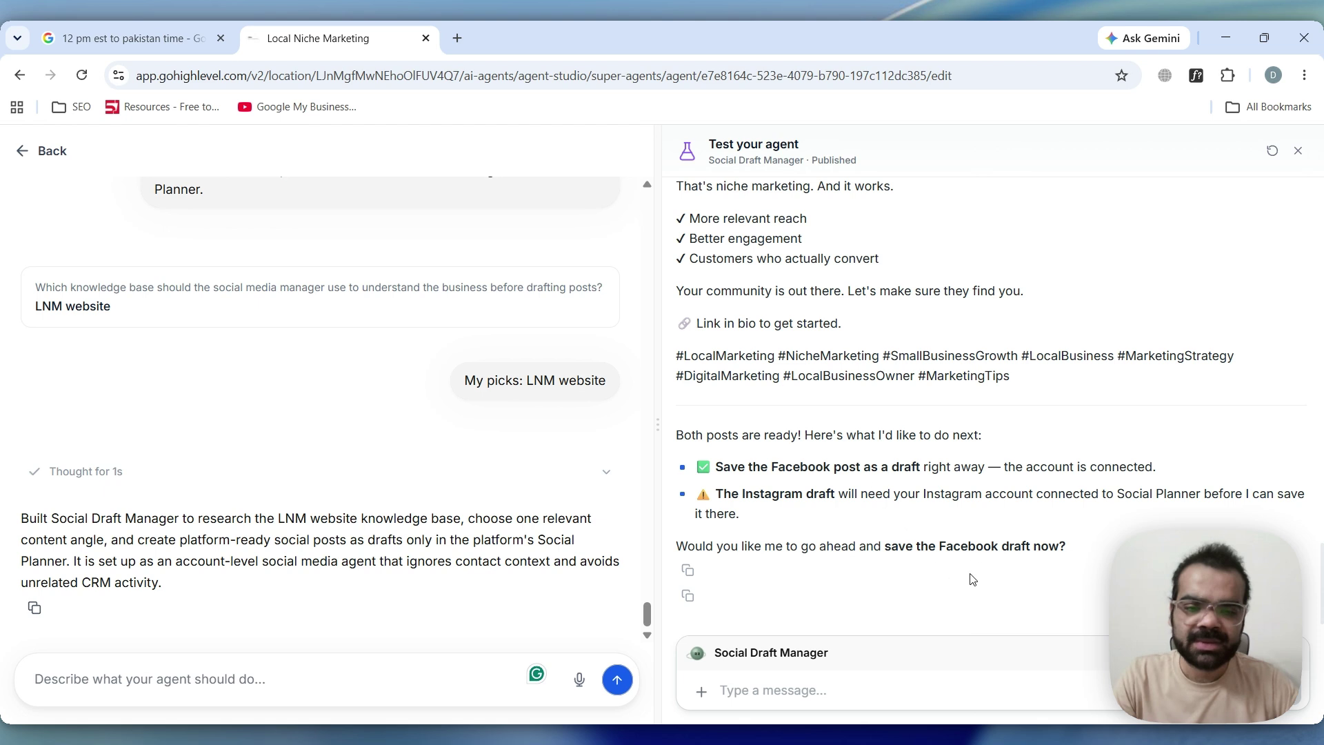
# Answer the agent's offer to save the Facebook draft with "You don't need to save it. Just shae the draft here.".
pyautogui.click(849, 687)
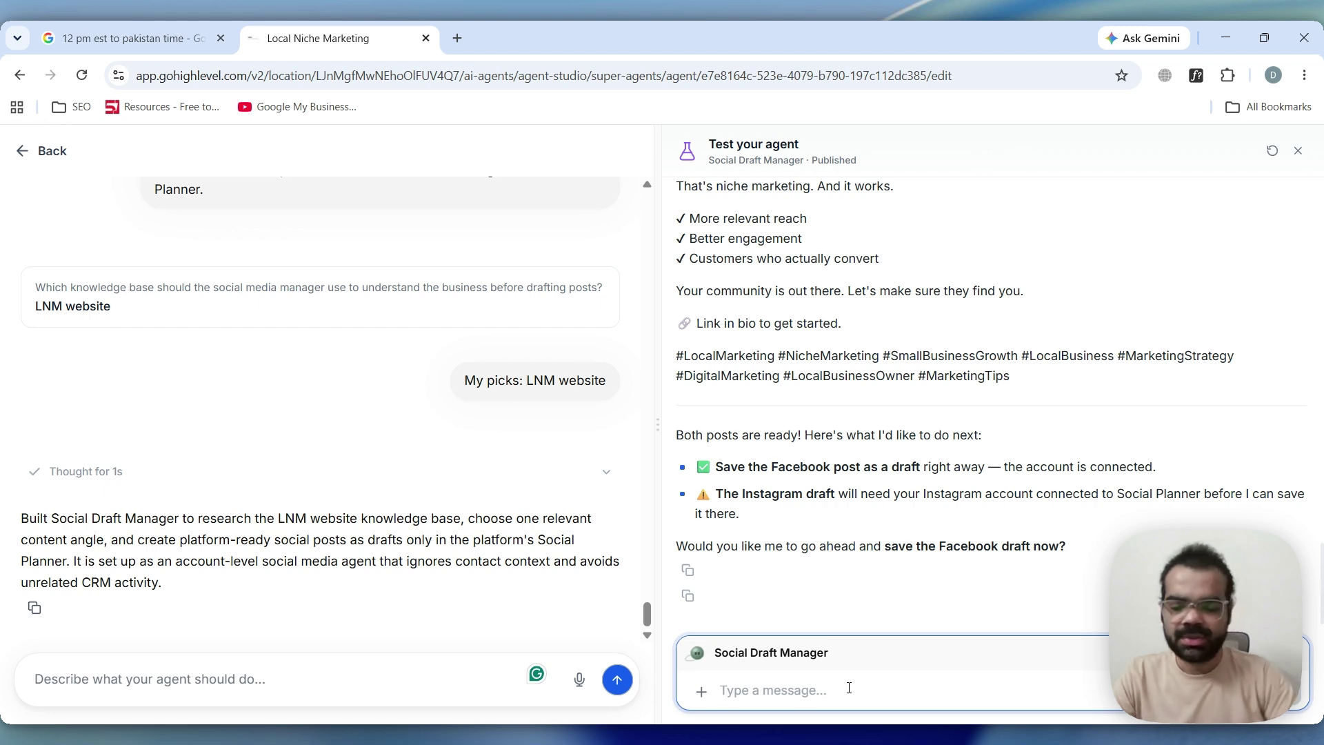
pyautogui.write('You dom')
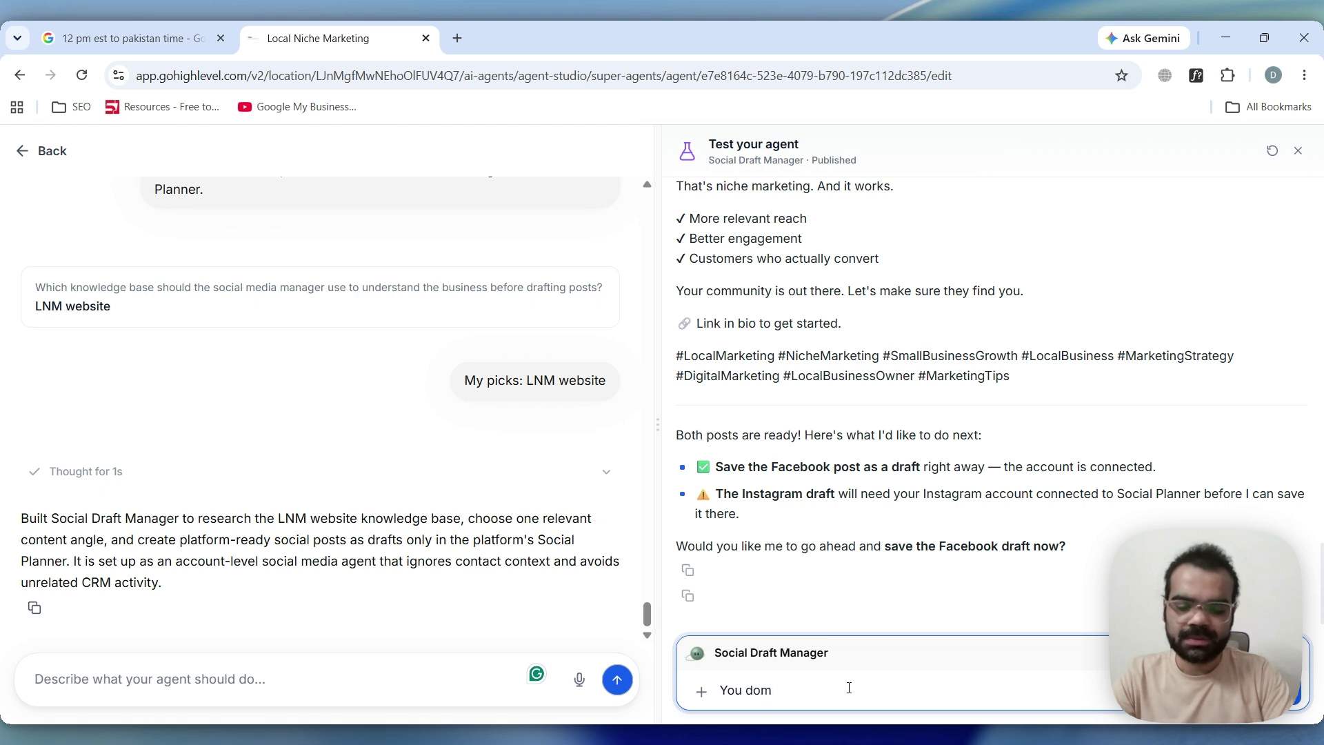
pyautogui.press('BackSpace')
pyautogui.write("n't need t")
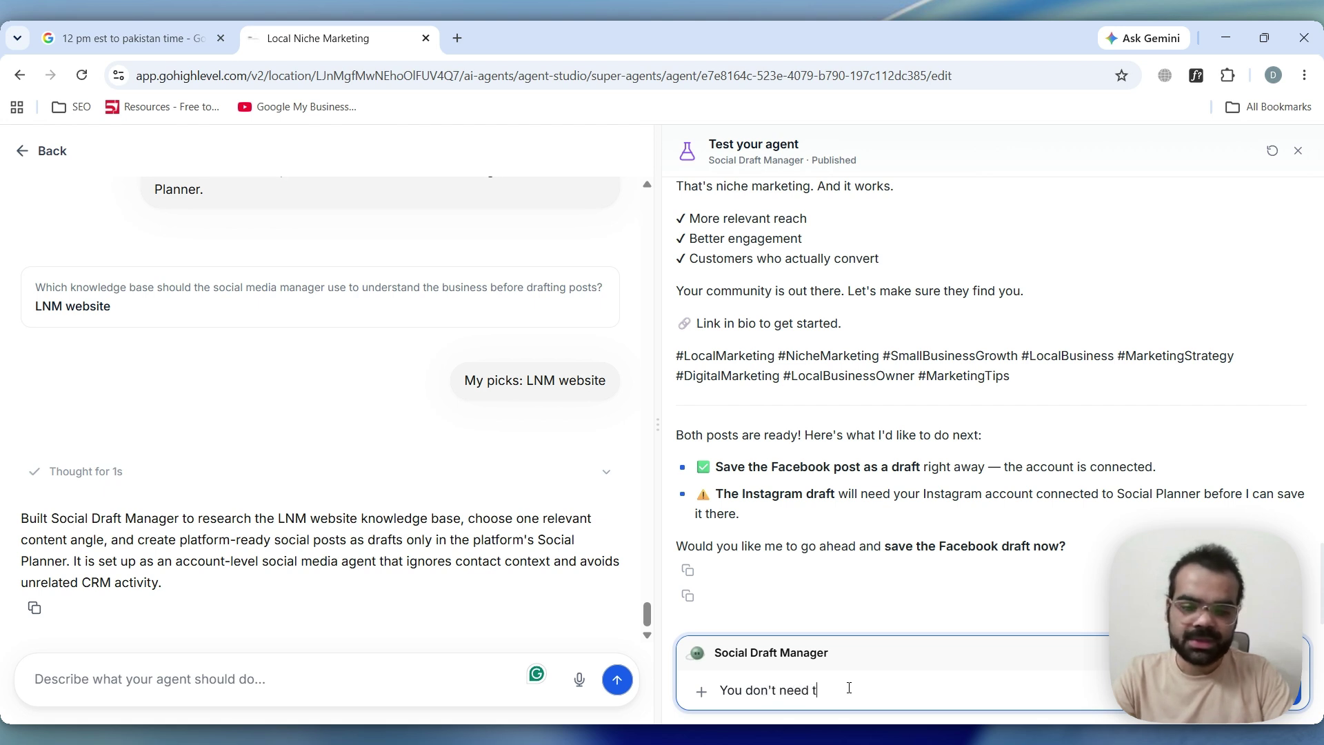
pyautogui.write('o save')
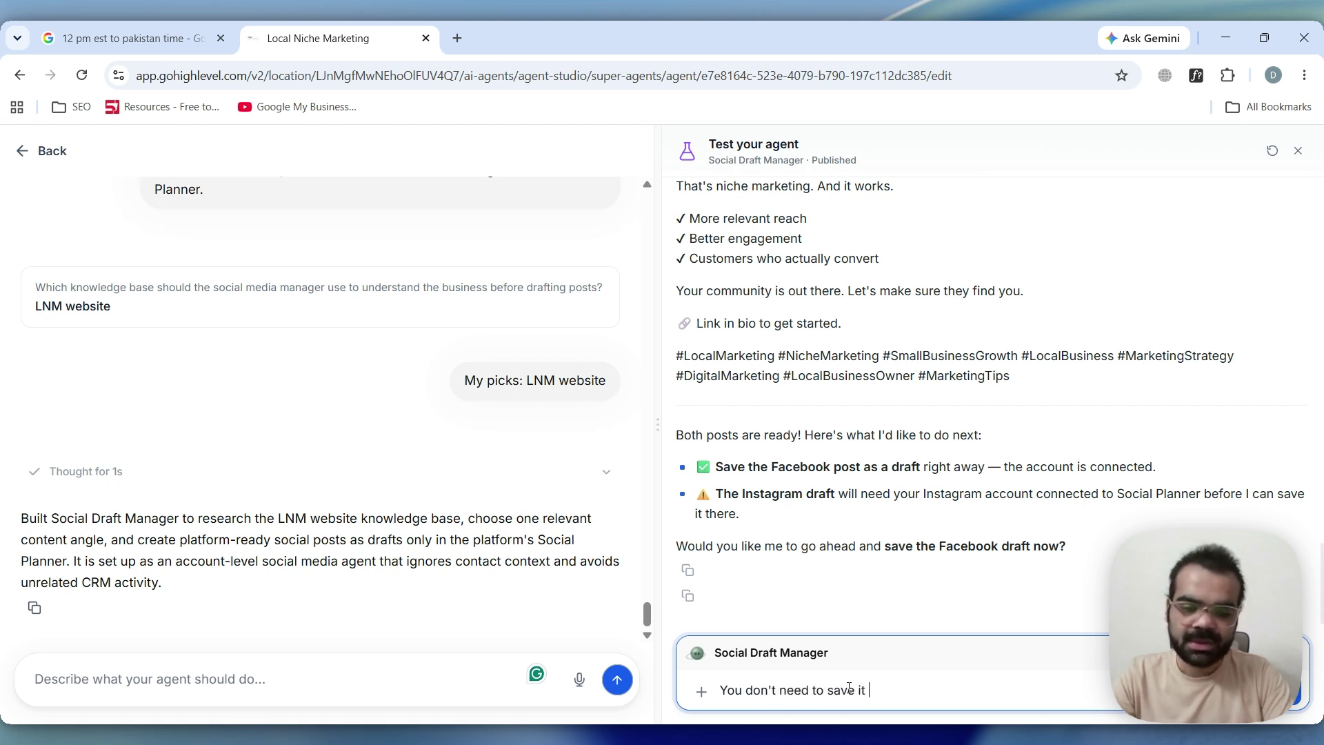
pyautogui.write(' it')
pyautogui.press('BackSpace')
pyautogui.write('. Just')
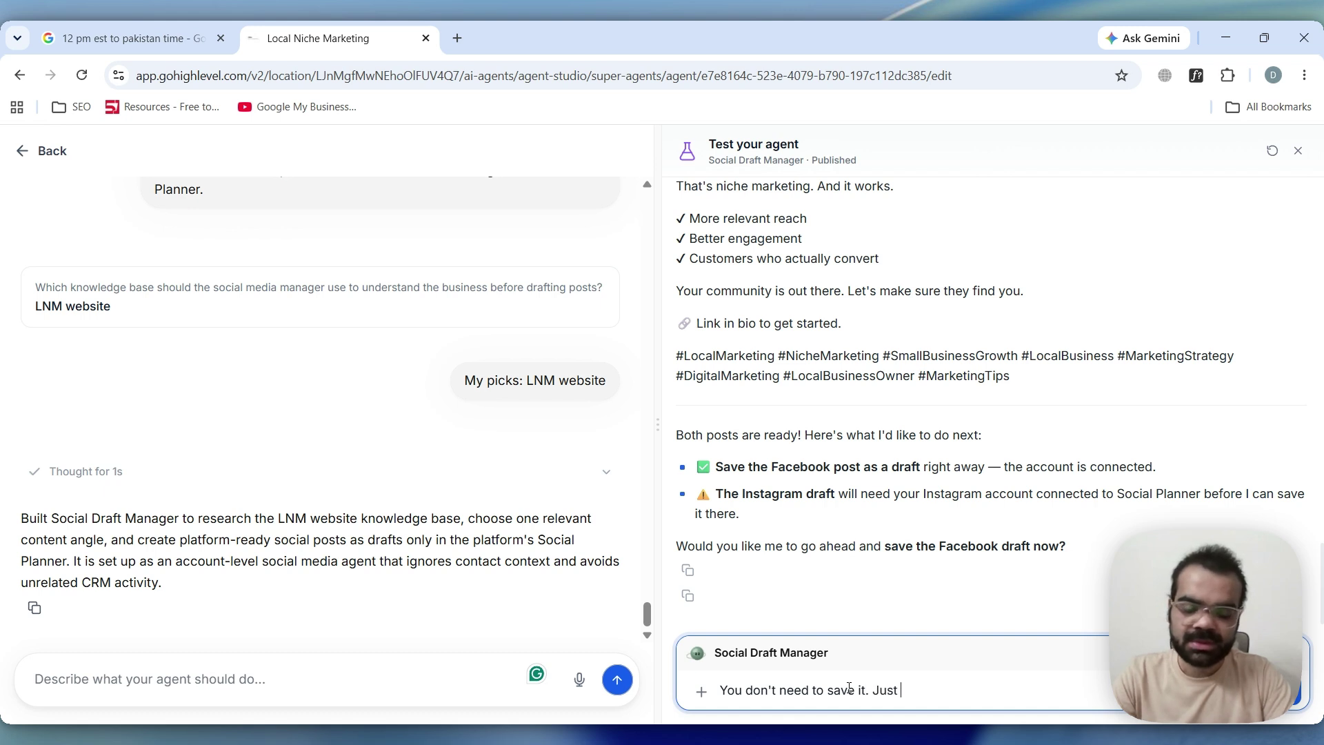
pyautogui.write(' sahre')
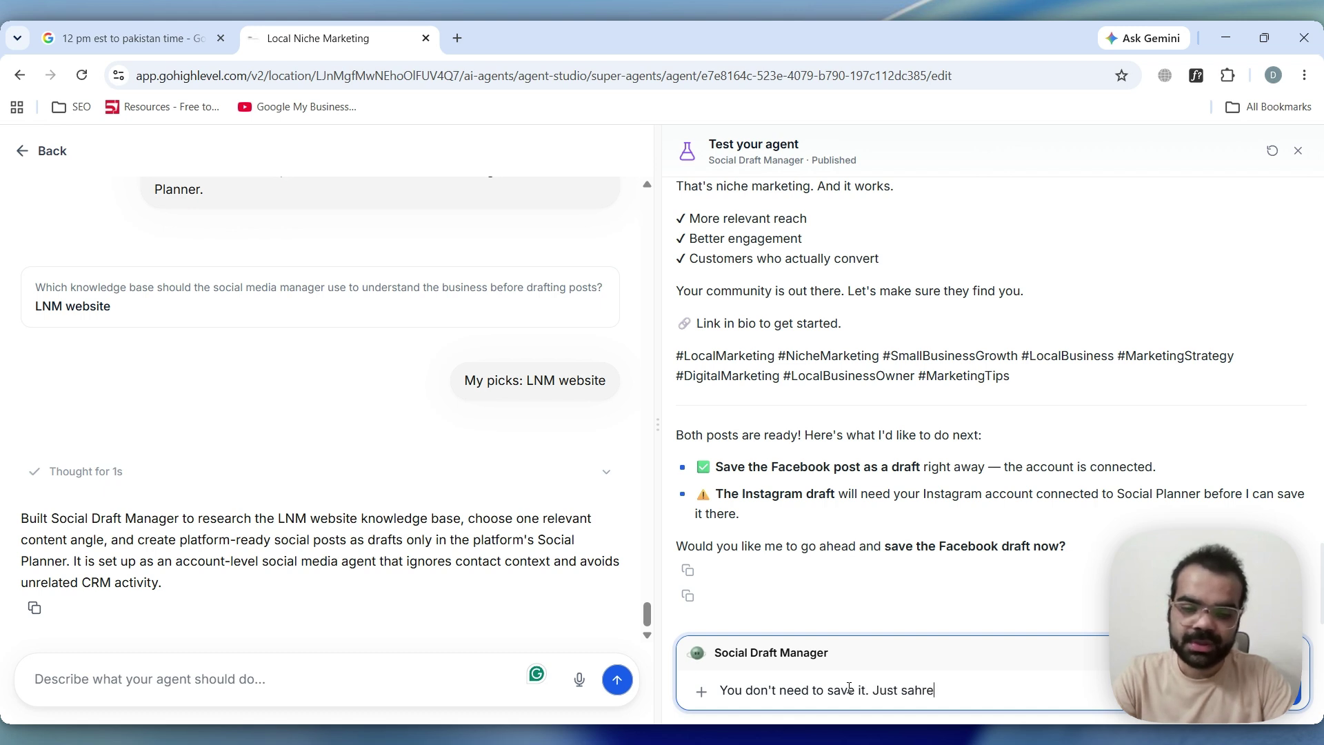
pyautogui.press('BackSpace')
pyautogui.press('BackSpace')
pyautogui.press('BackSpace')
pyautogui.press('BackSpace')
pyautogui.write('hae ')
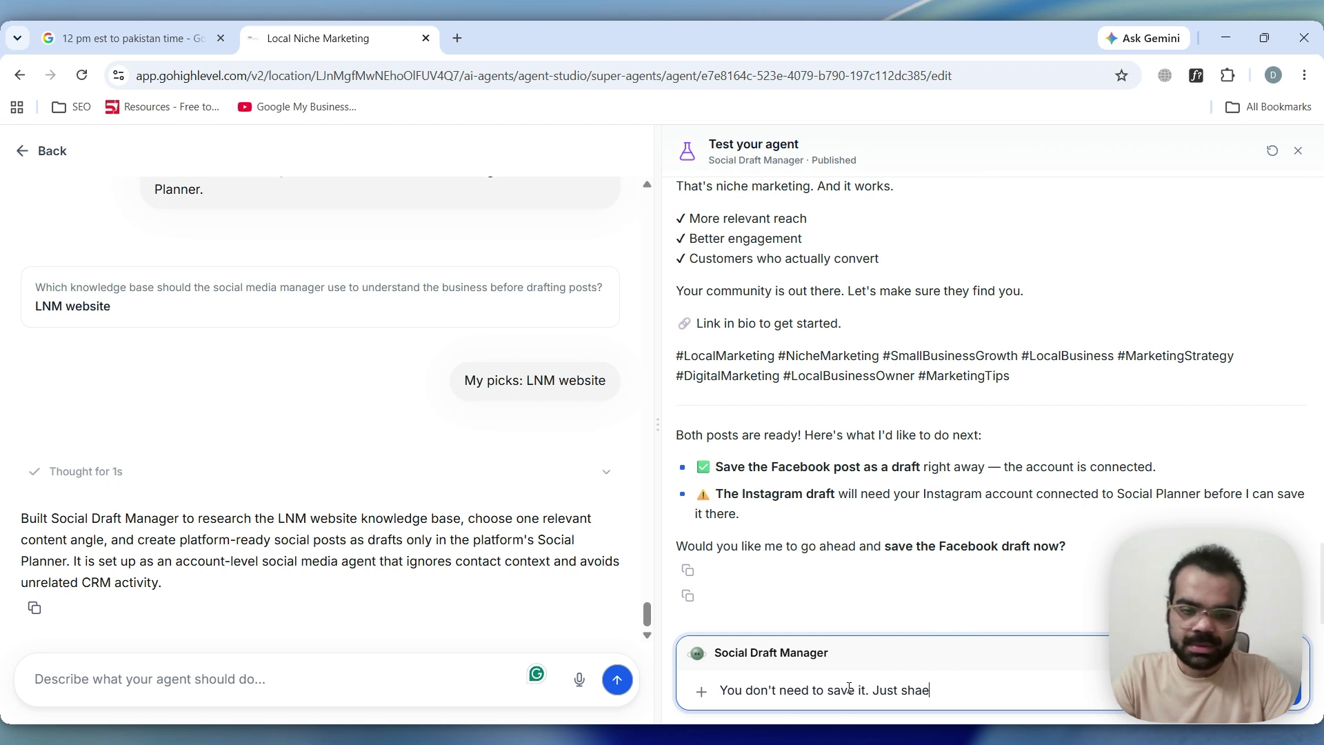
pyautogui.write('the dr')
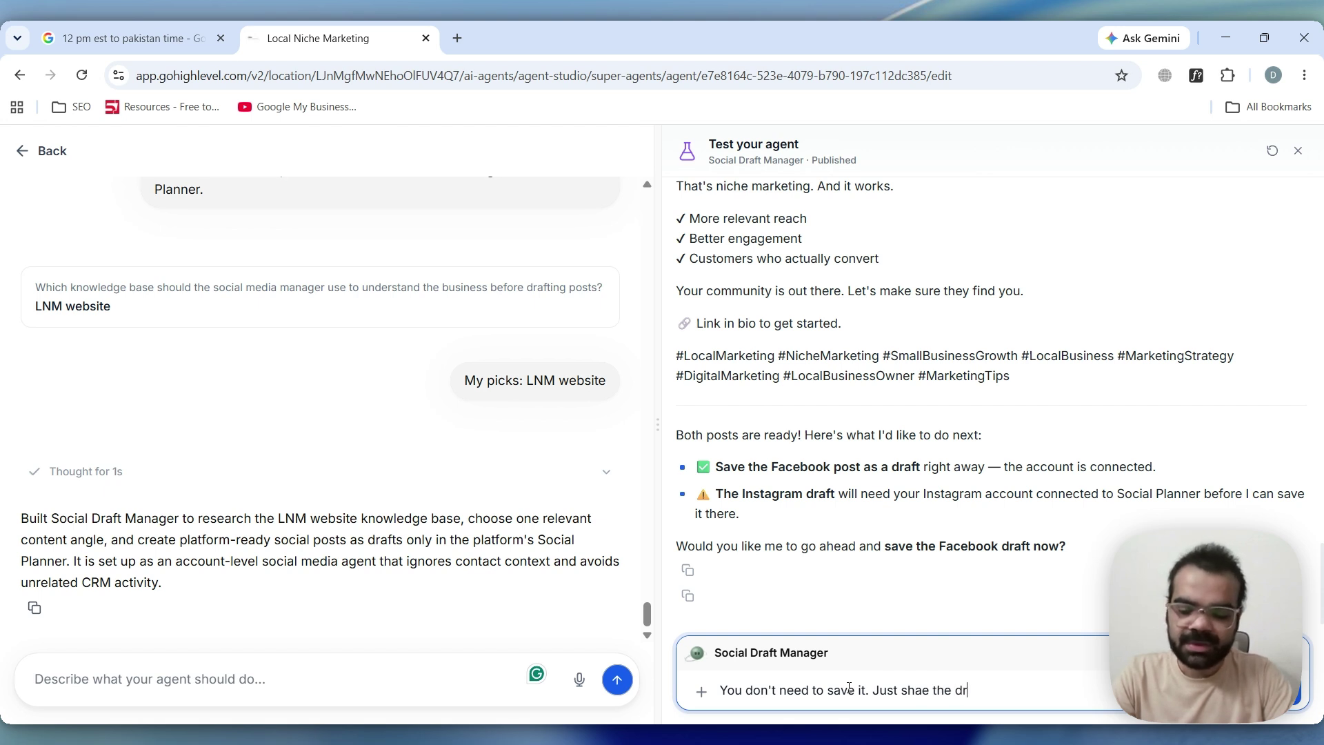
pyautogui.write('aft here.')
pyautogui.press('Return')
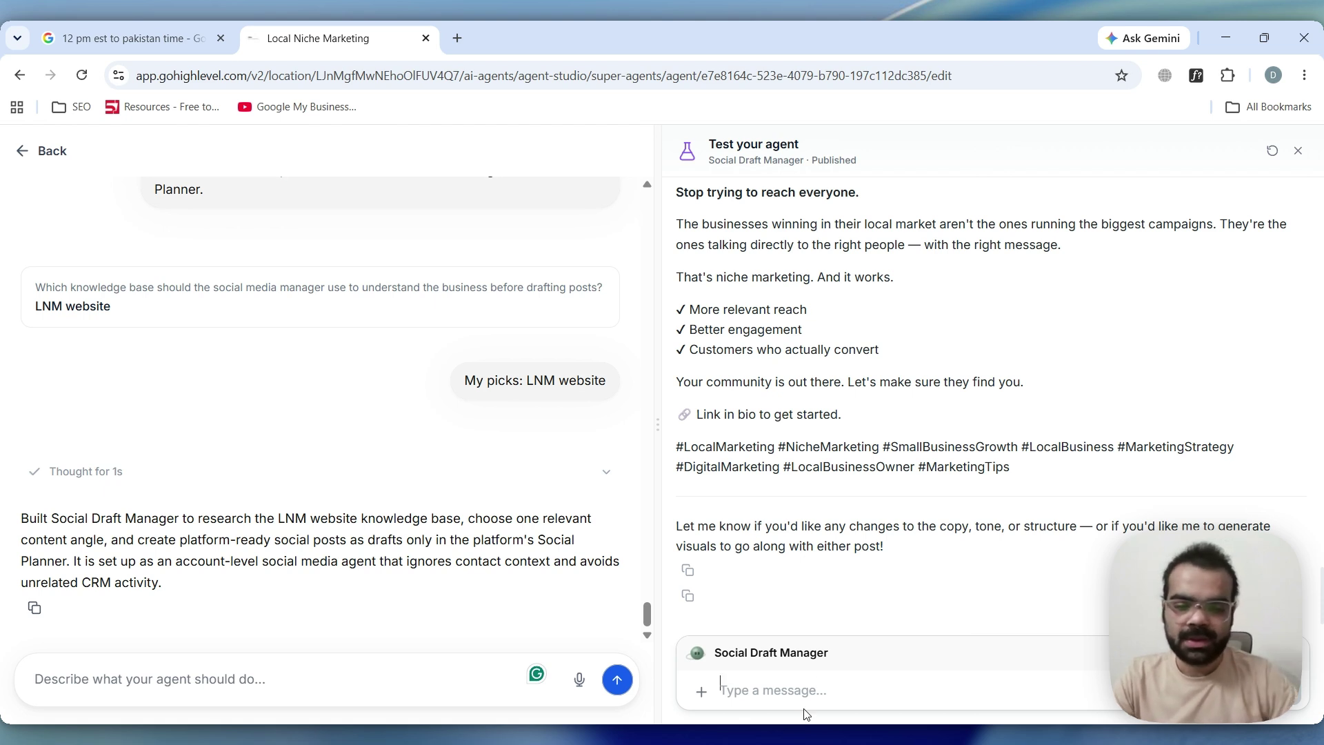
# Decline the agent's offer of changes with "Nope." and send the request "Show the images here.".
pyautogui.write('Nope.')
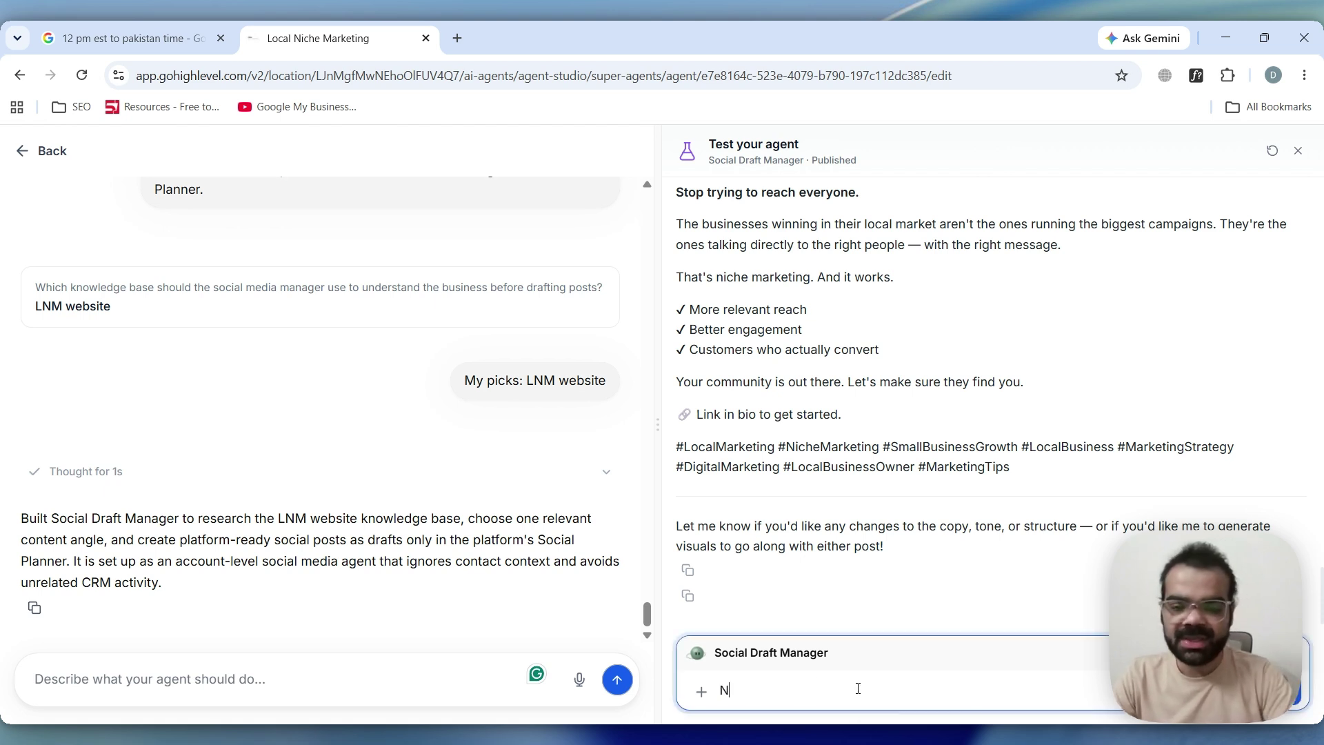
pyautogui.press('Return')
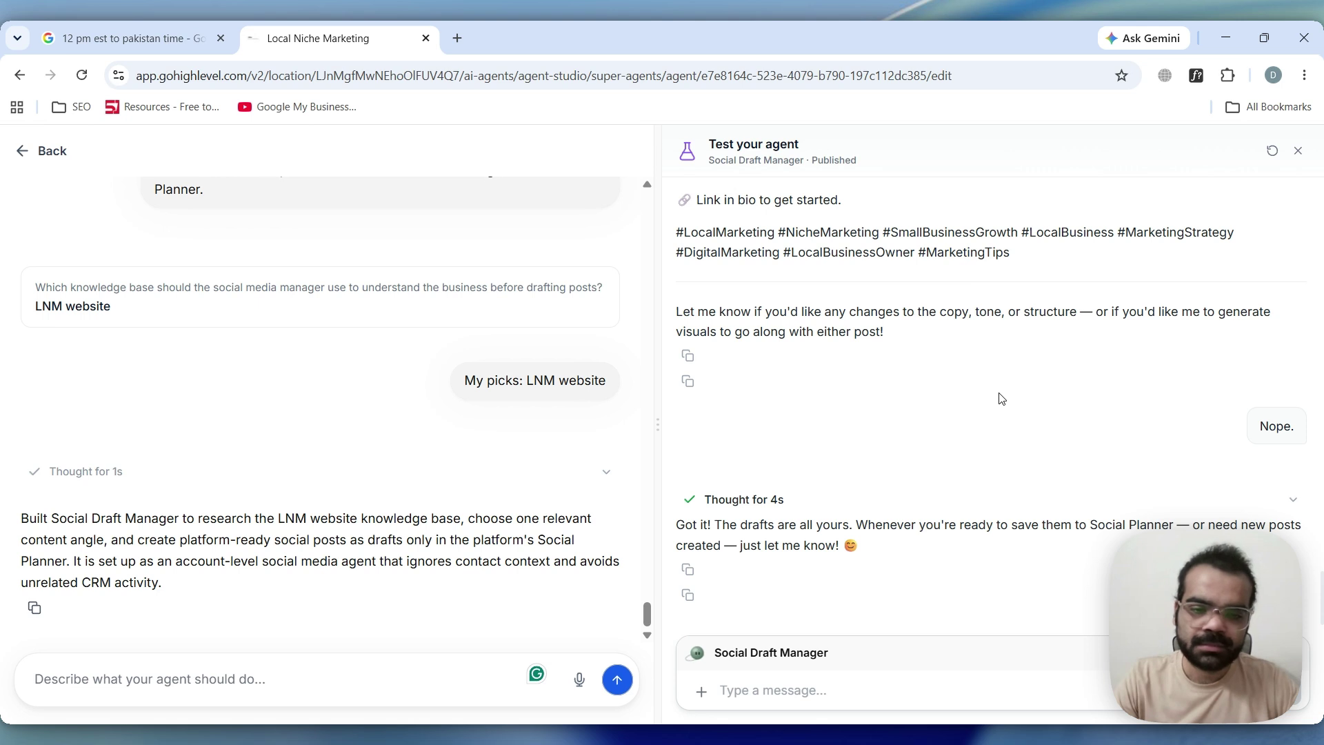
pyautogui.click(803, 697)
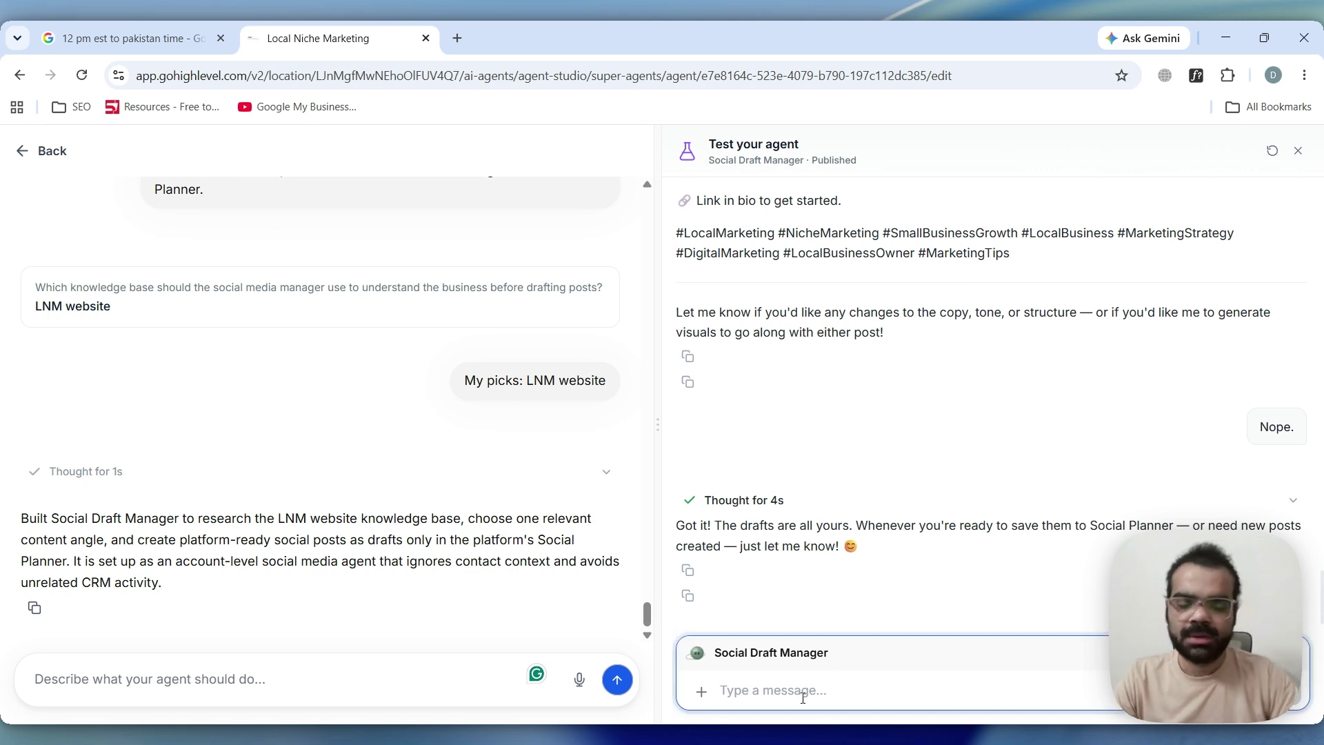
pyautogui.write('Show the imah')
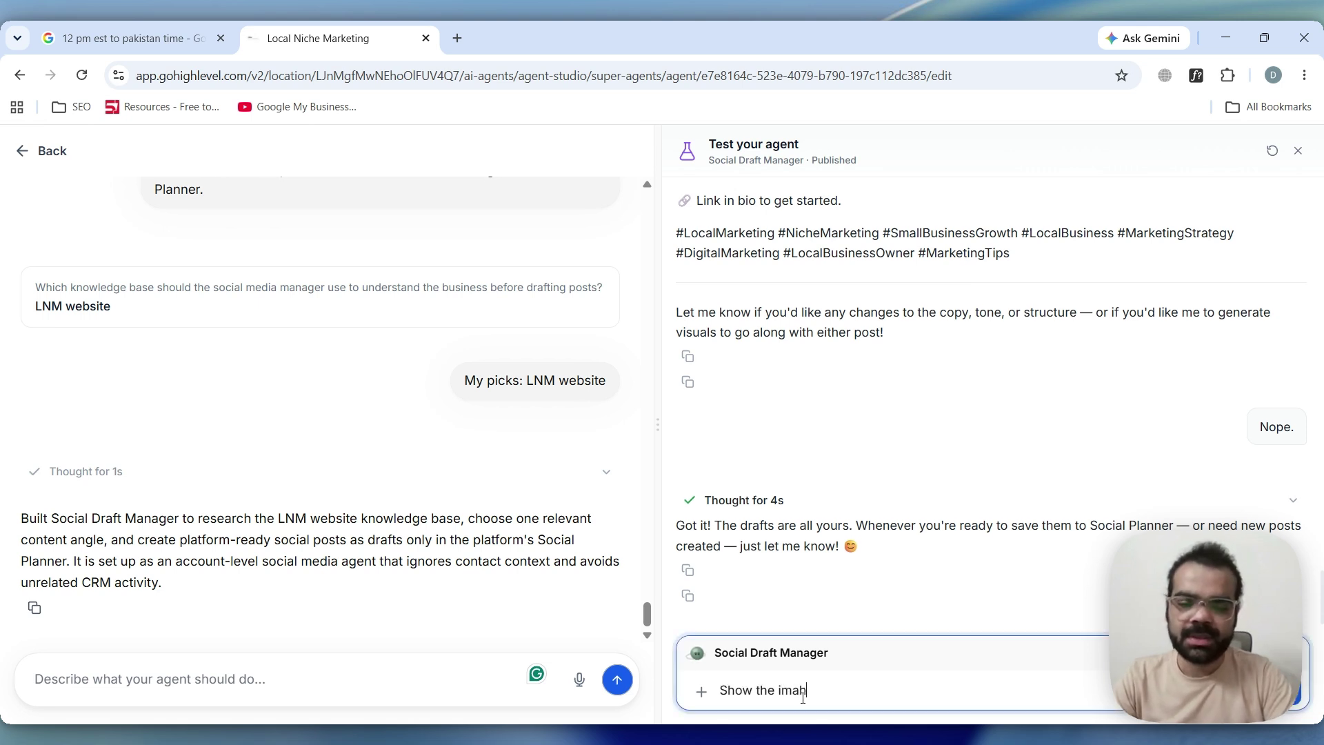
pyautogui.press('BackSpace')
pyautogui.write('ges here.')
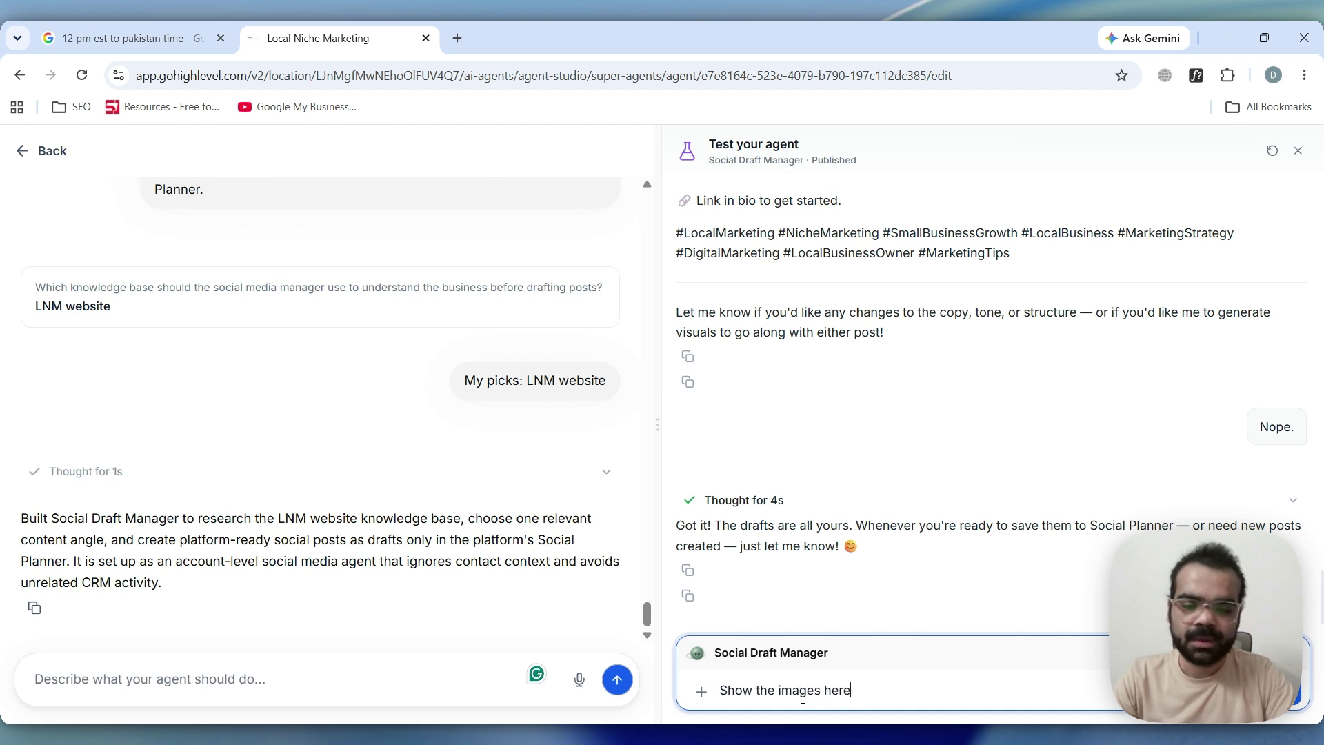
pyautogui.press('Return')
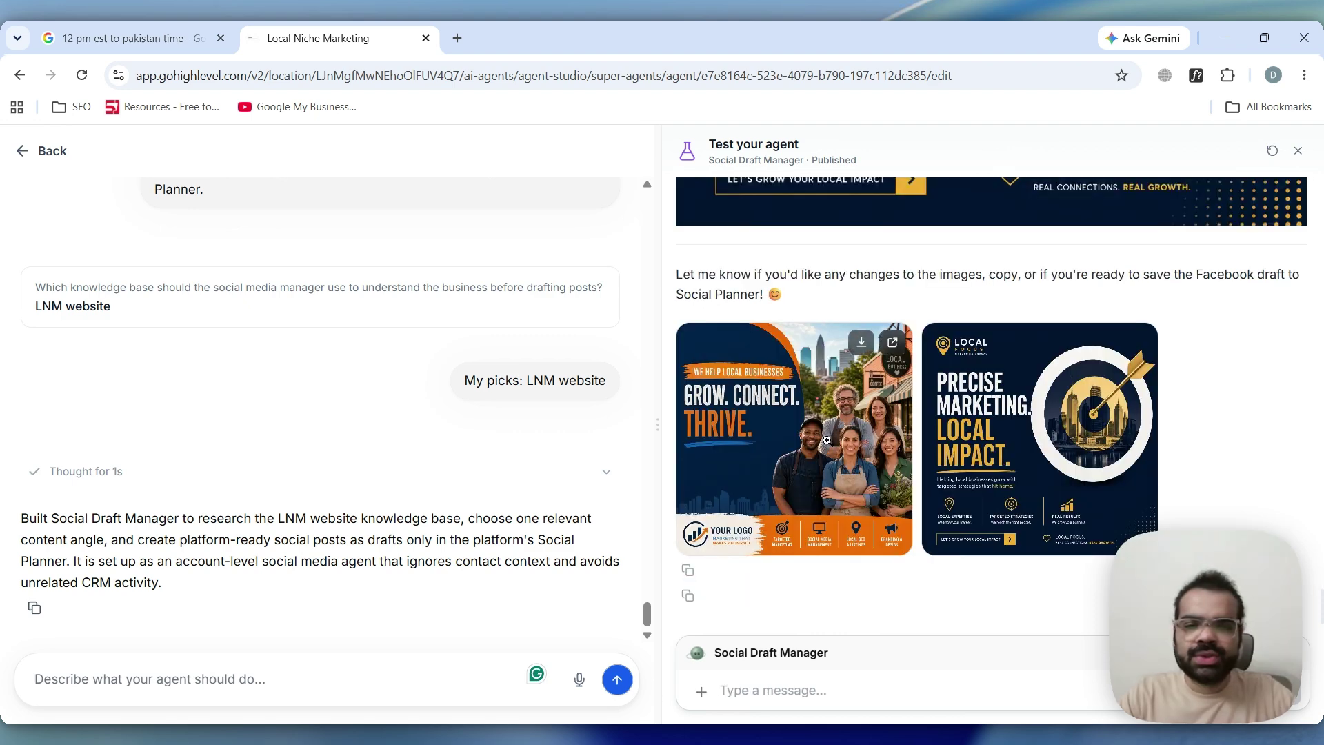
# View both generated post images enlarged, close the preview and look back through the agent's image reply.
pyautogui.click(803, 438)
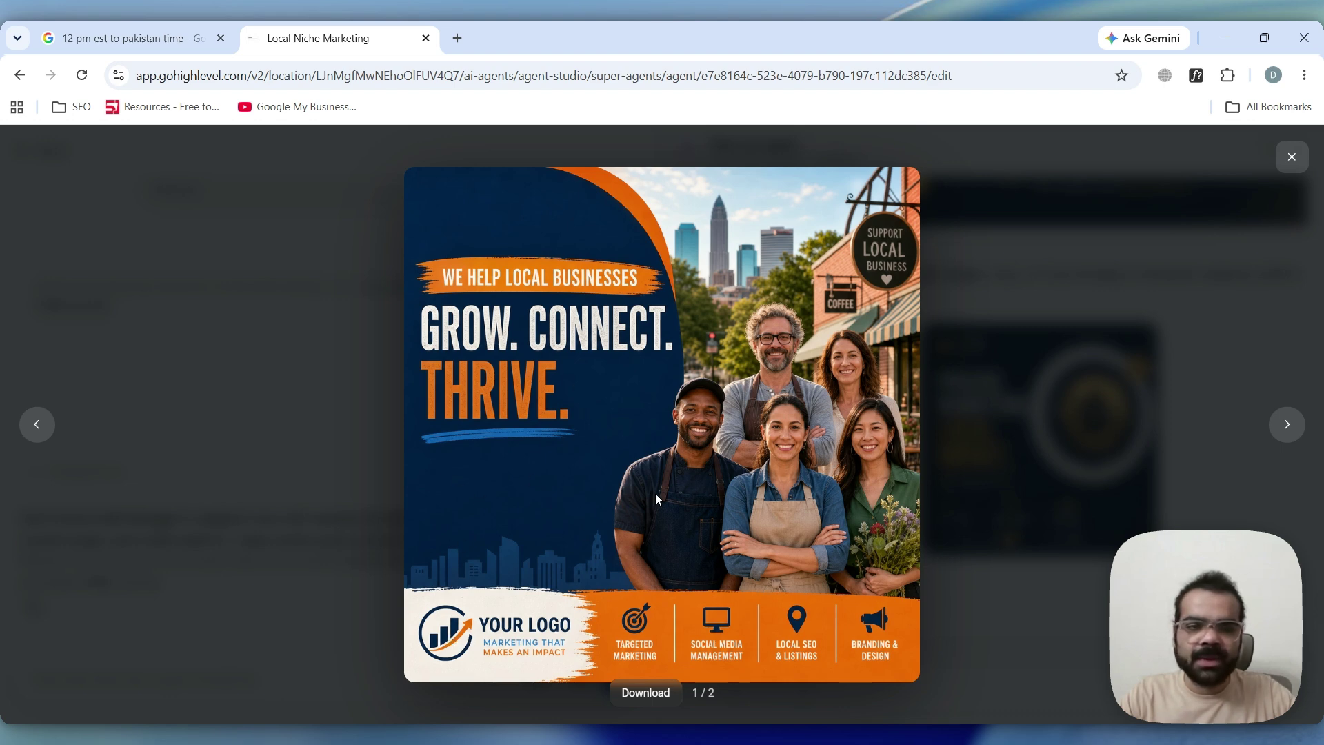
pyautogui.click(1286, 426)
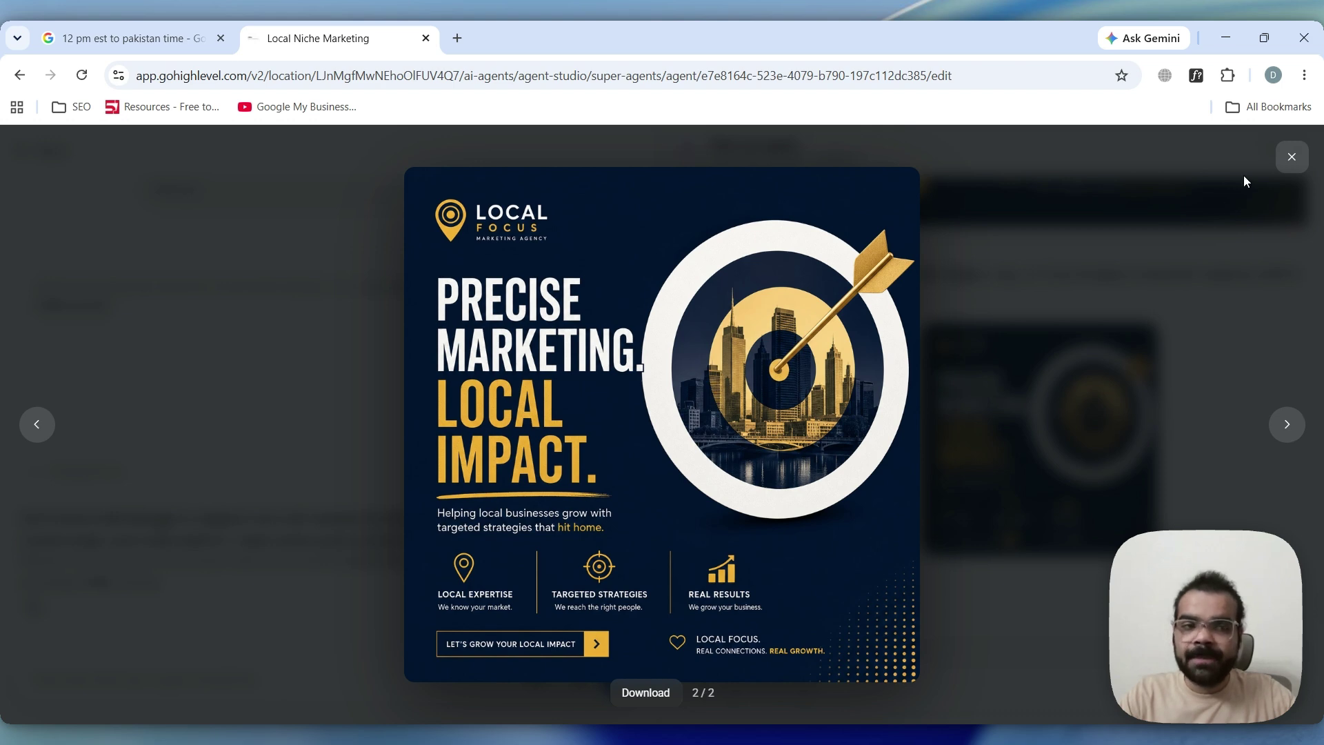
pyautogui.click(1292, 157)
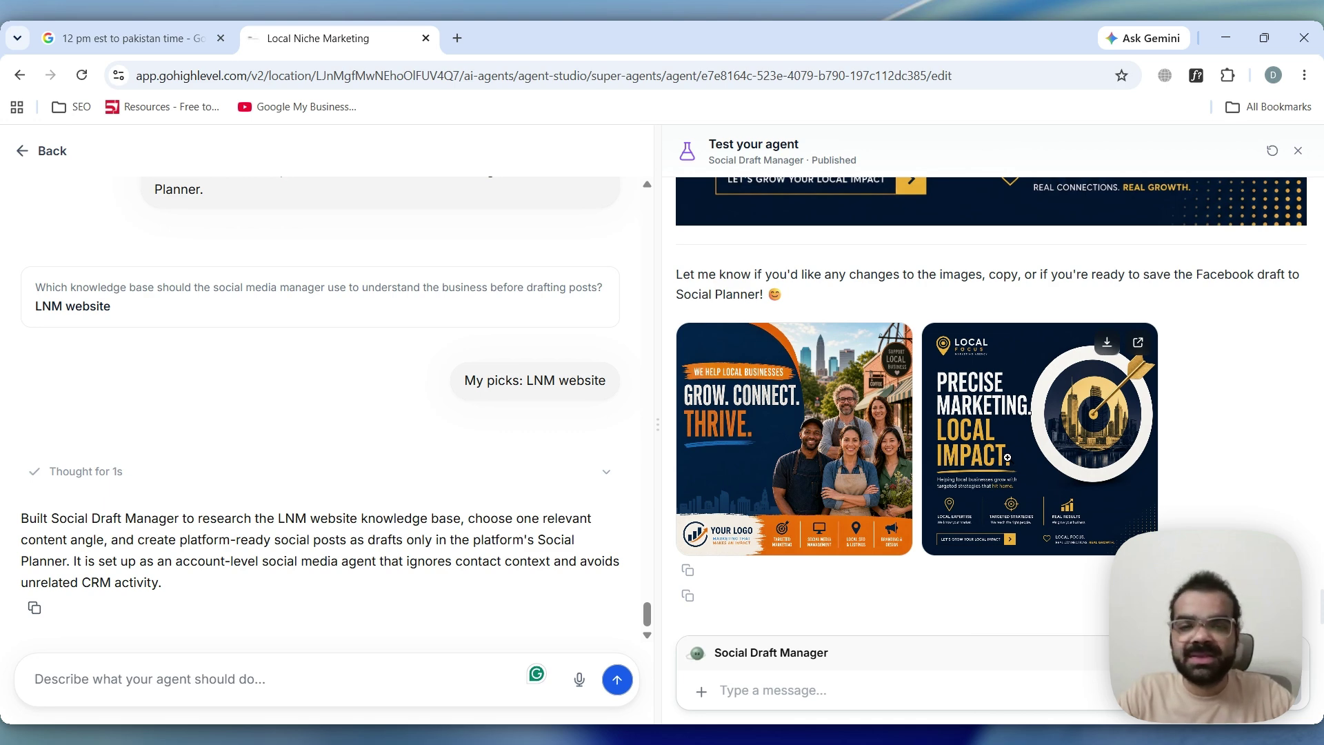
pyautogui.scroll(2, 1008, 457)
pyautogui.scroll(5, 966, 407)
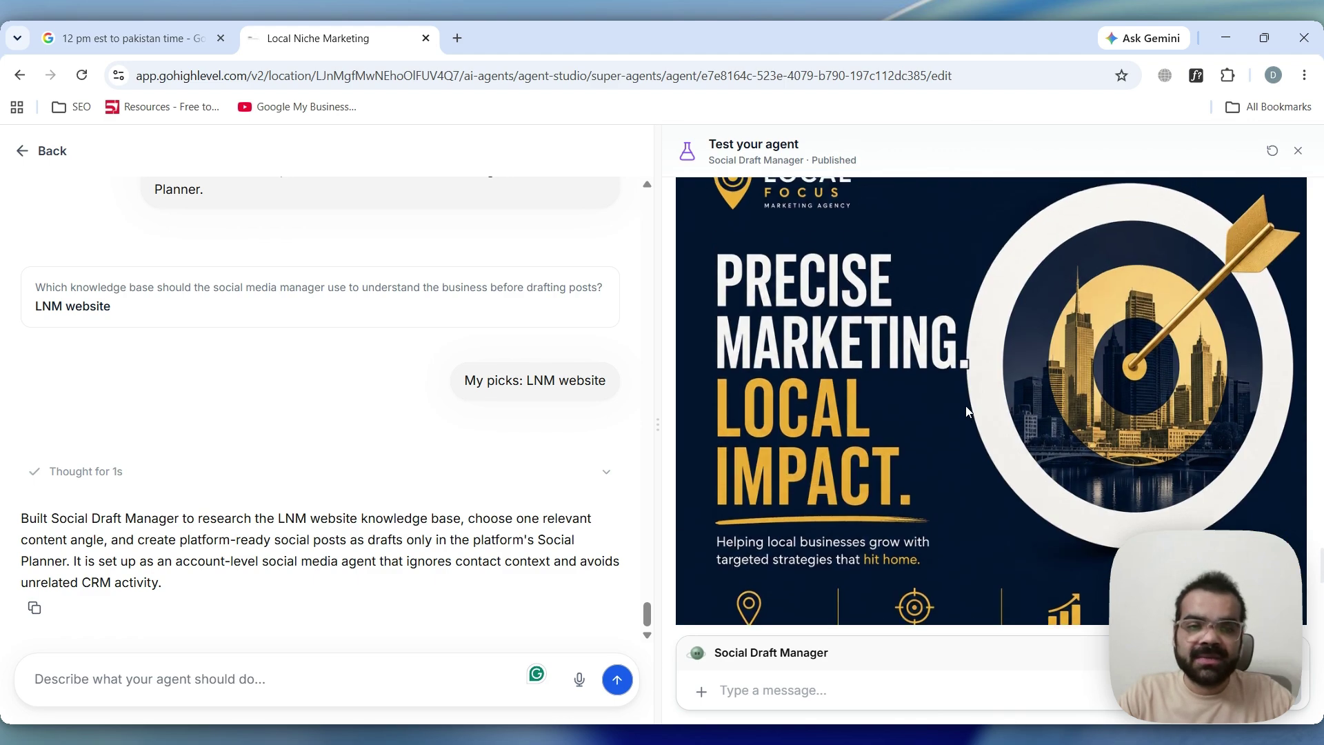
pyautogui.scroll(15, 966, 406)
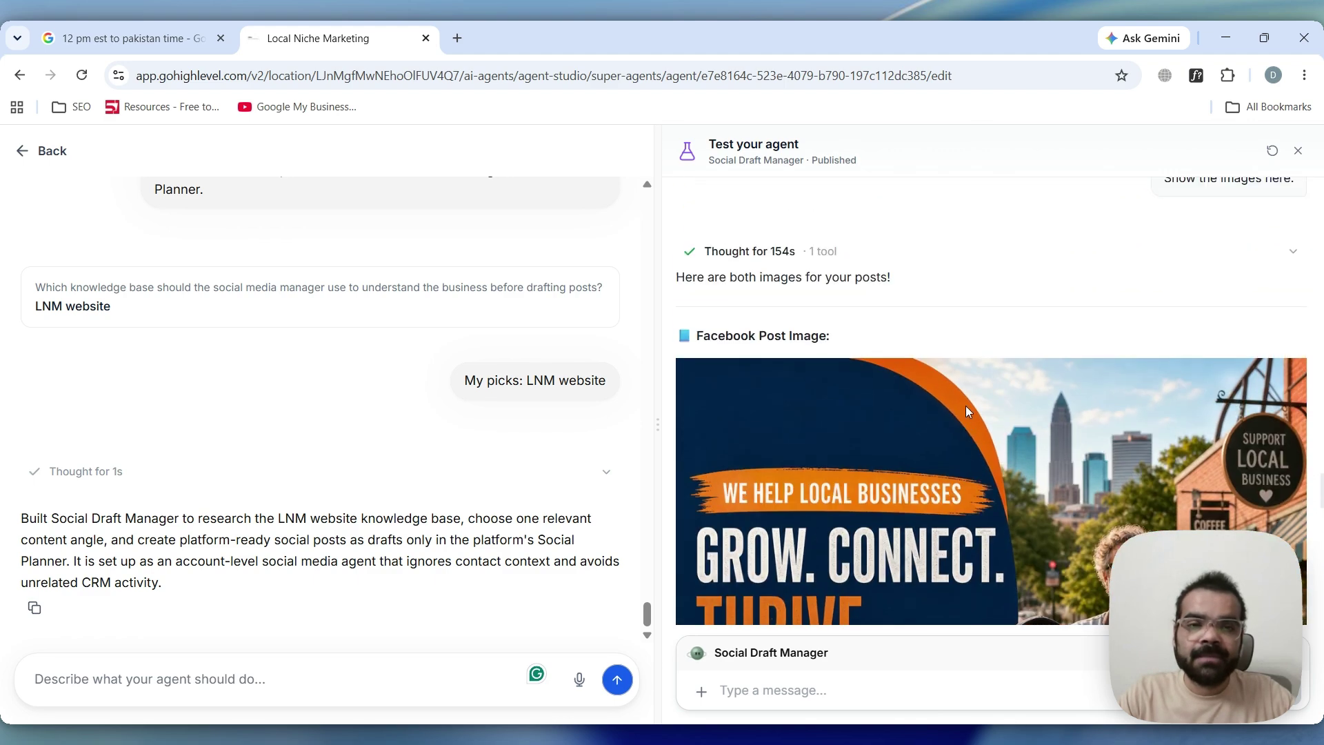
# Read back through the Facebook and Instagram post drafts in the test conversation and return to the generated images.
pyautogui.scroll(10, 966, 406)
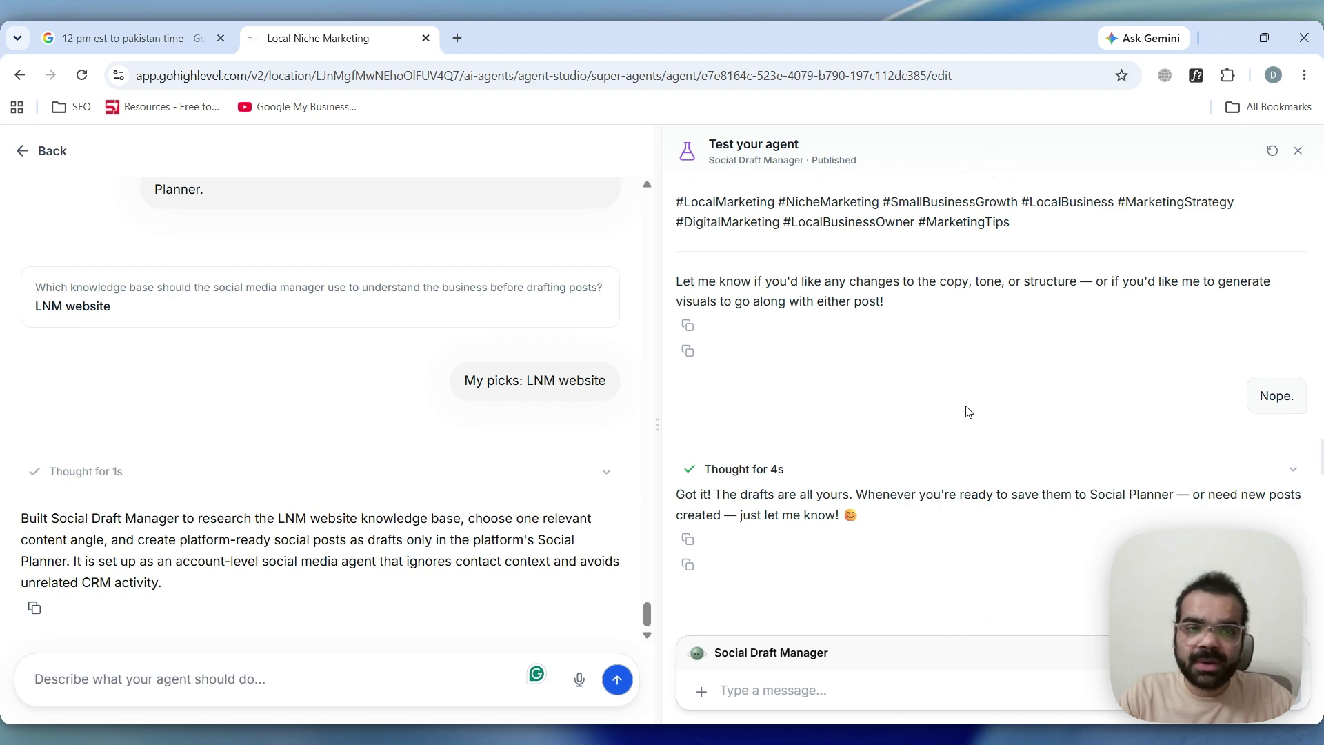
pyautogui.scroll(5, 969, 412)
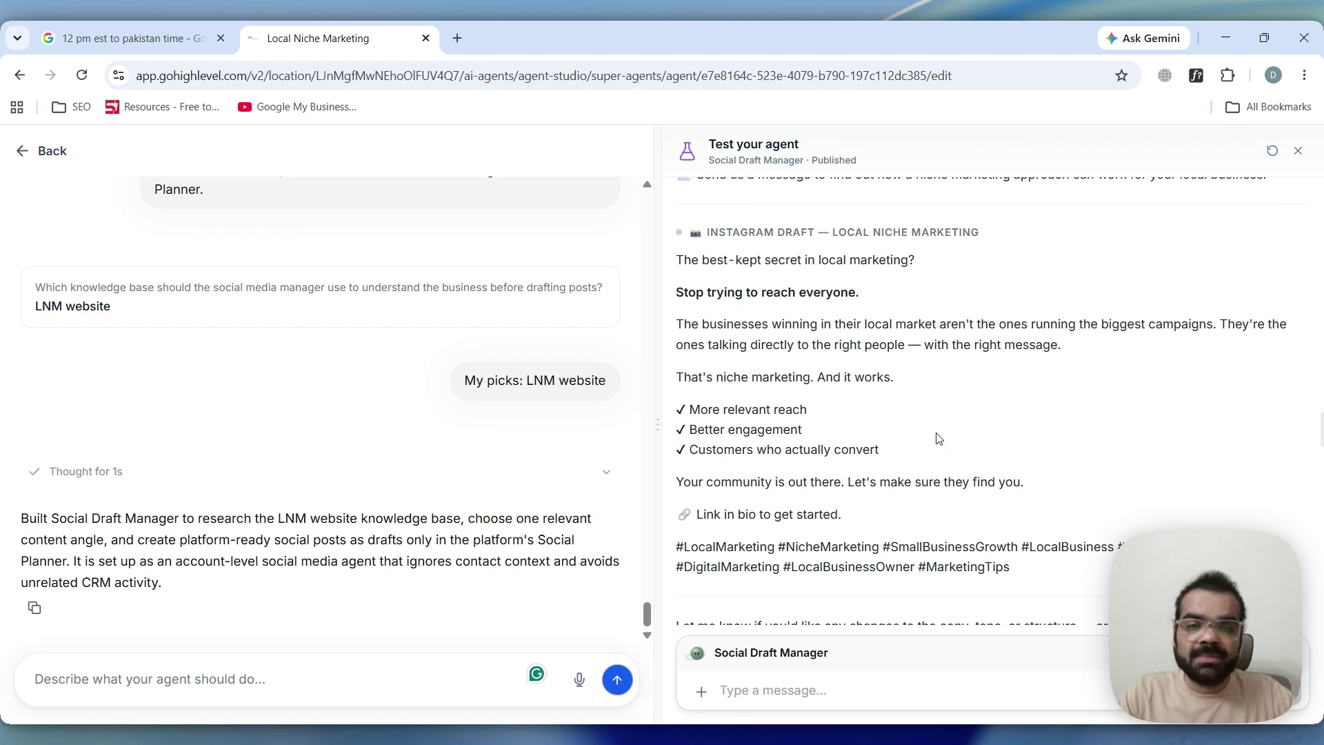
pyautogui.scroll(6, 938, 439)
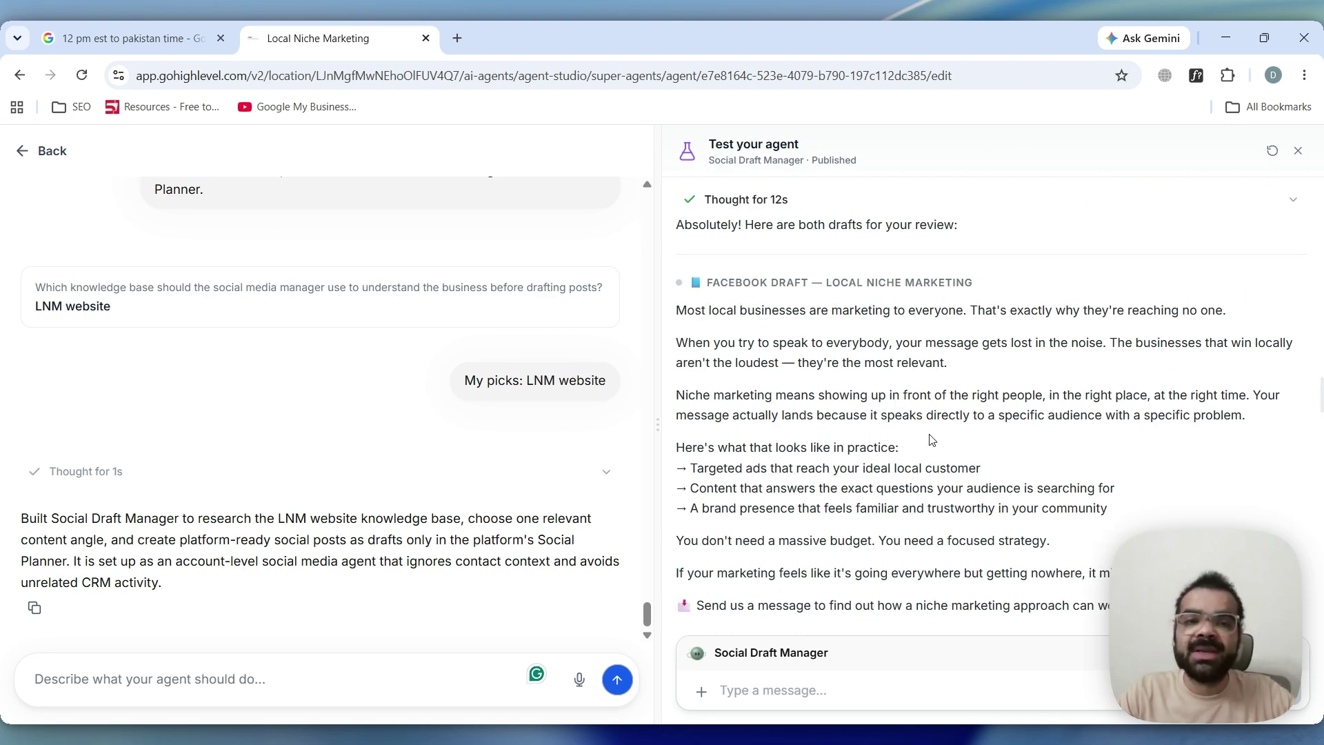
pyautogui.scroll(2, 932, 439)
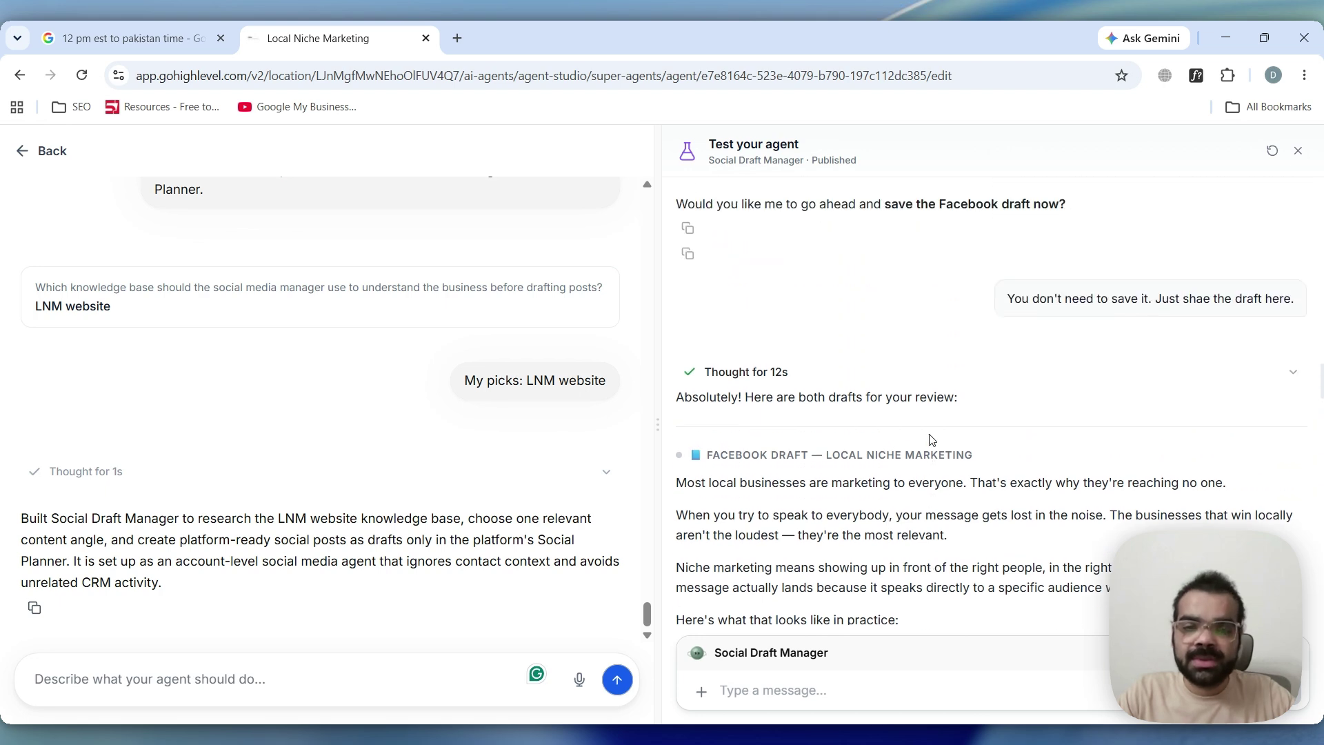
pyautogui.scroll(6, 931, 439)
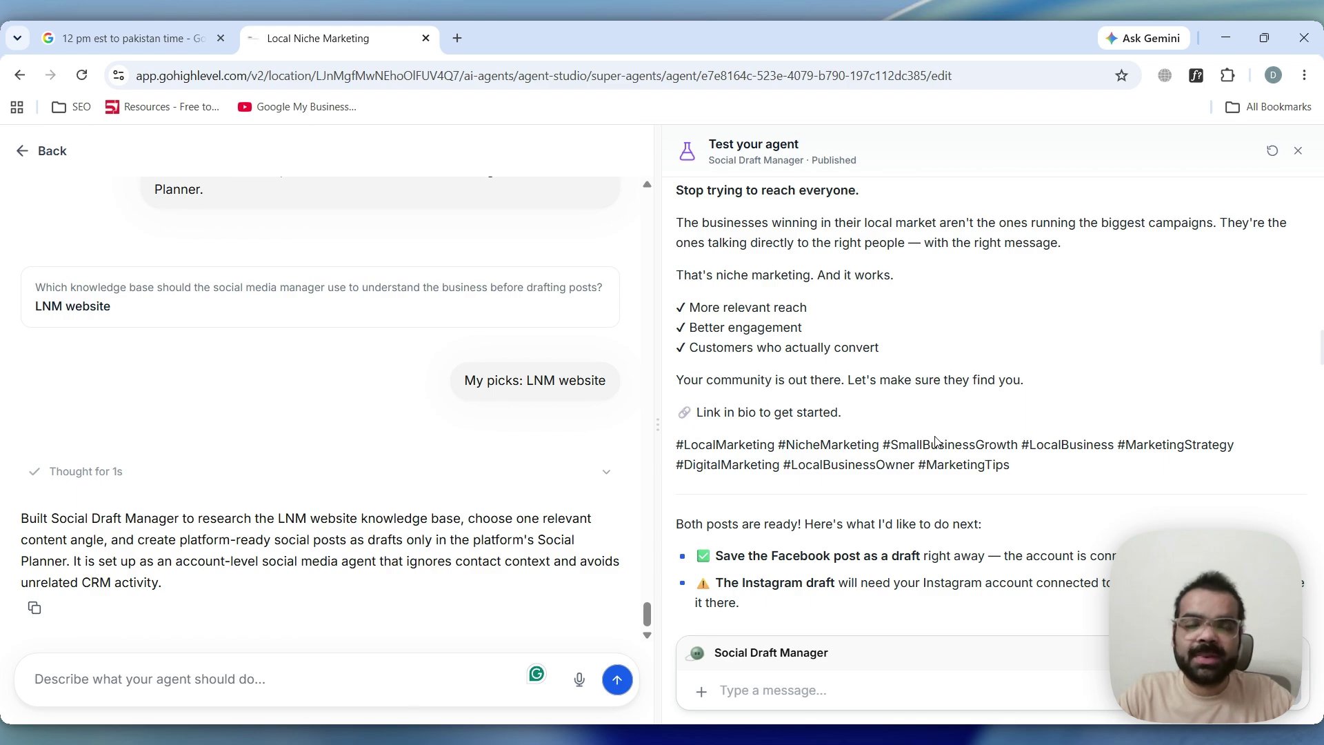
pyautogui.scroll(-6, 931, 440)
pyautogui.scroll(-20, 929, 440)
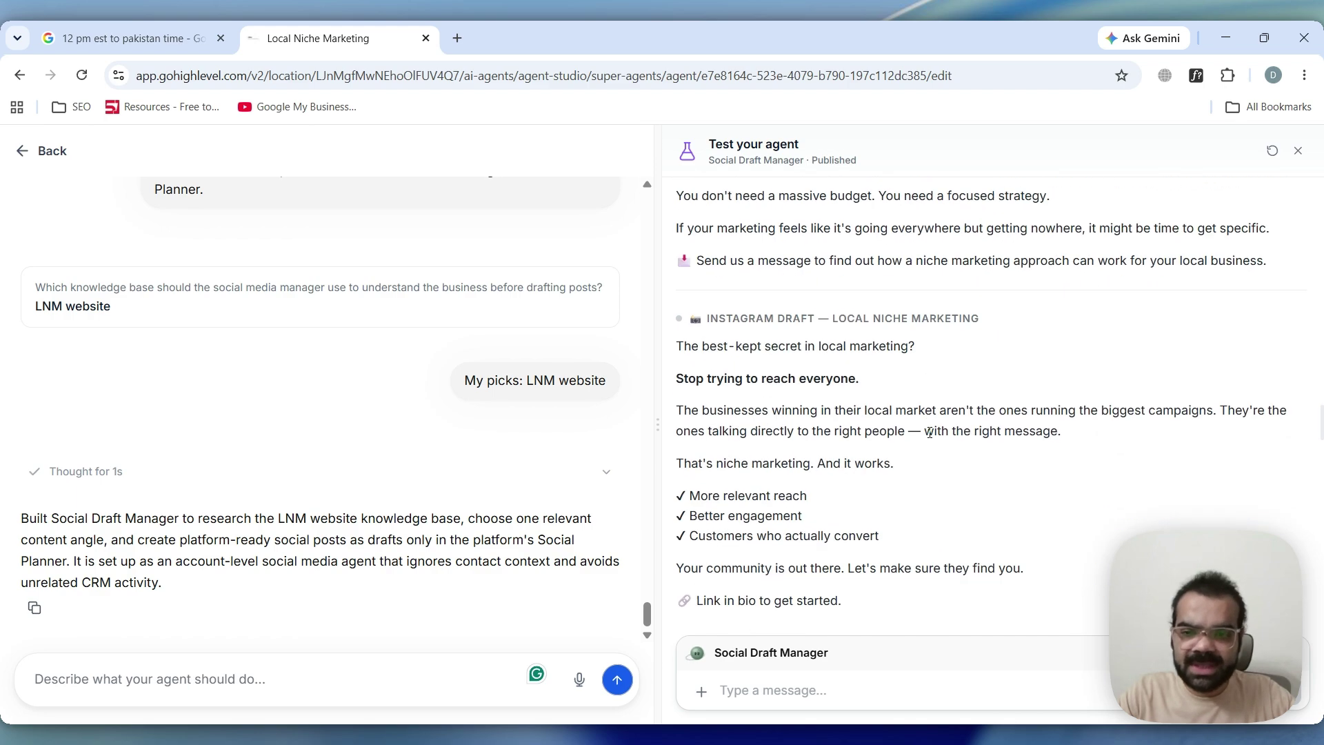
pyautogui.scroll(-20, 930, 432)
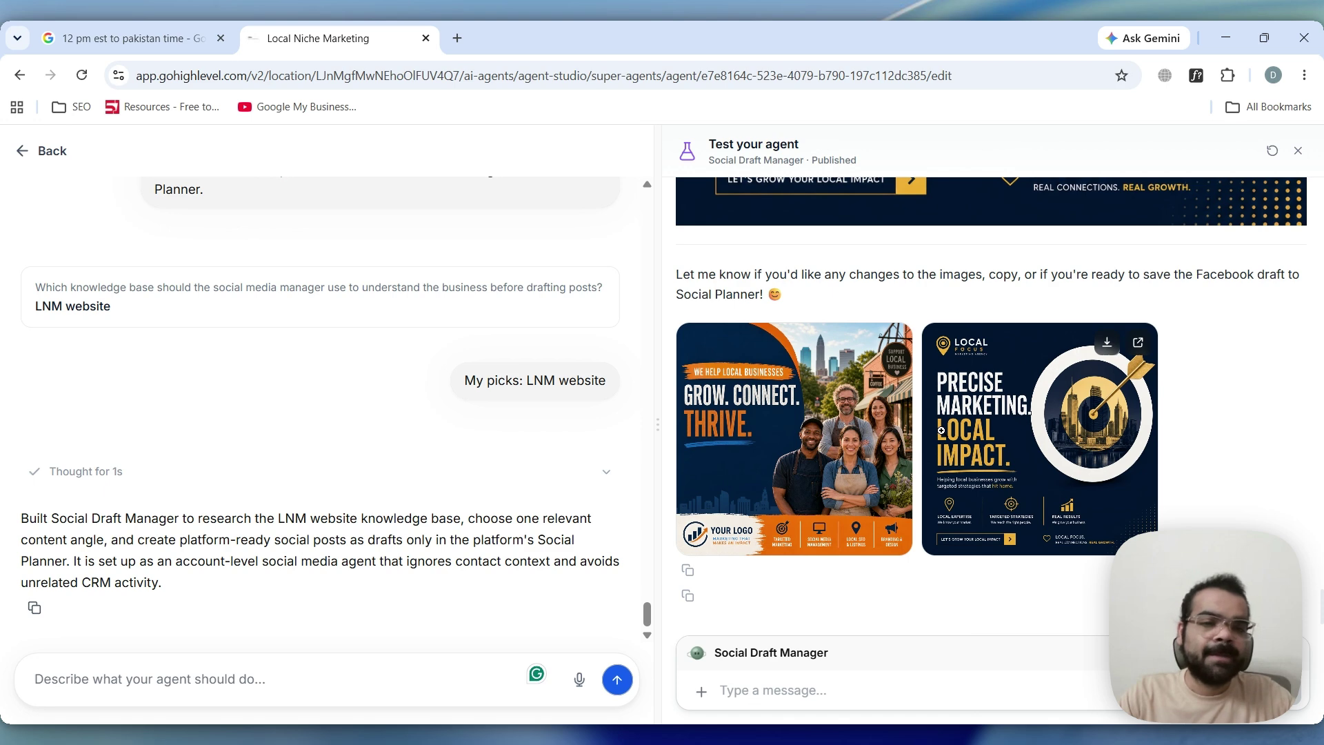
# Compare the two generated post images at enlarged size, and close the preview and the agent test.
pyautogui.click(986, 438)
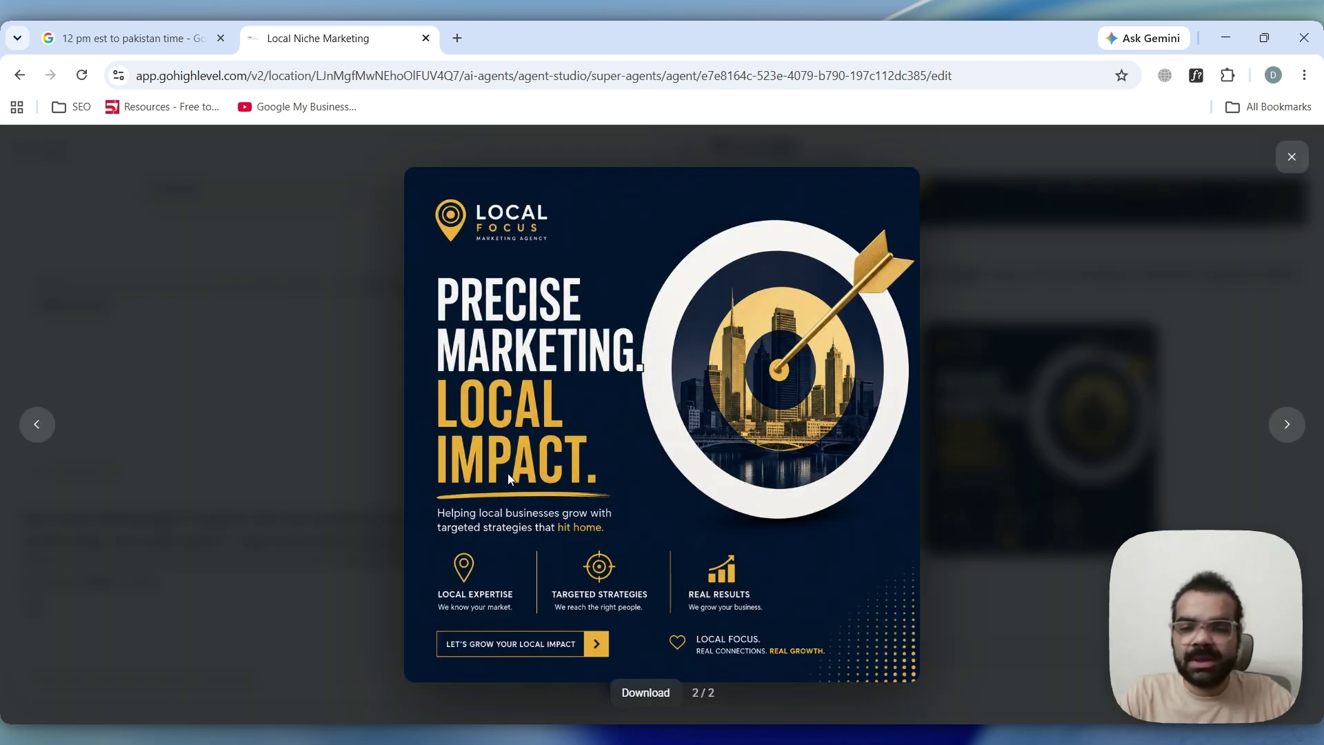
pyautogui.click(31, 427)
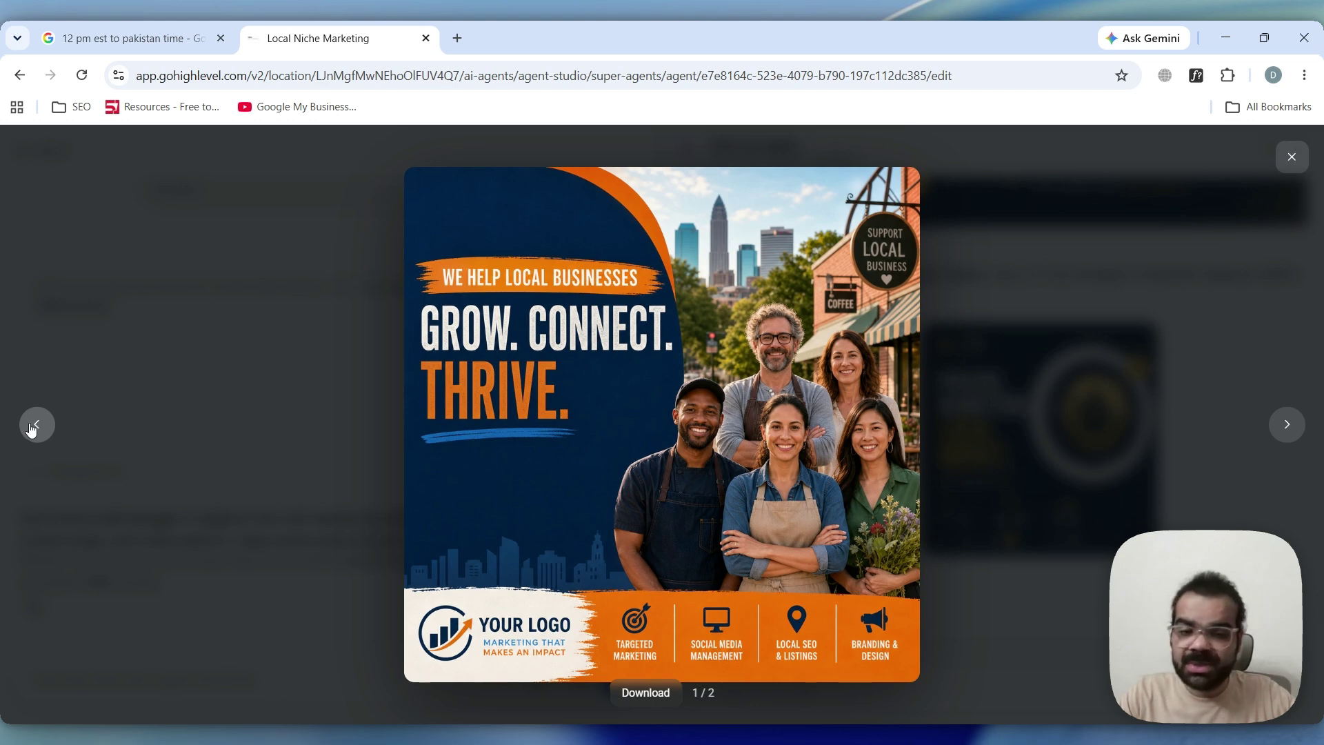
pyautogui.click(1285, 427)
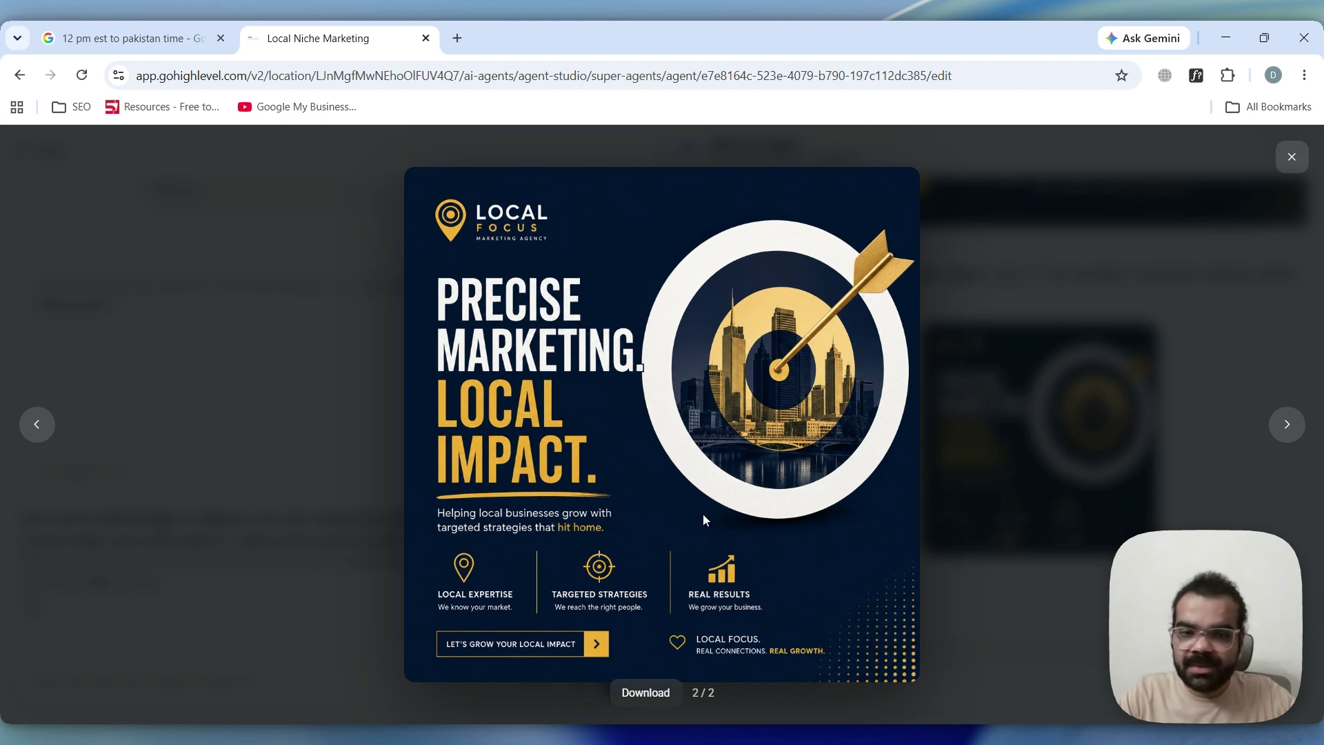
pyautogui.click(1292, 156)
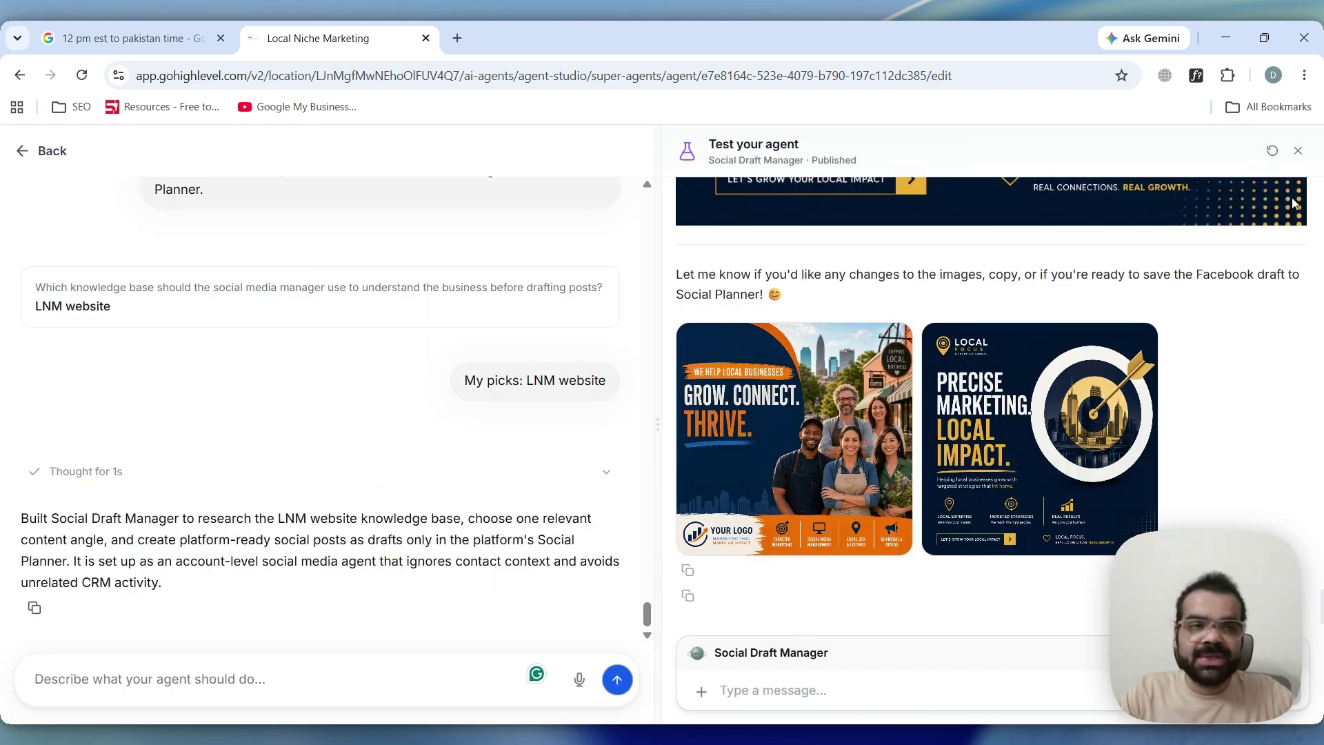
pyautogui.click(1298, 151)
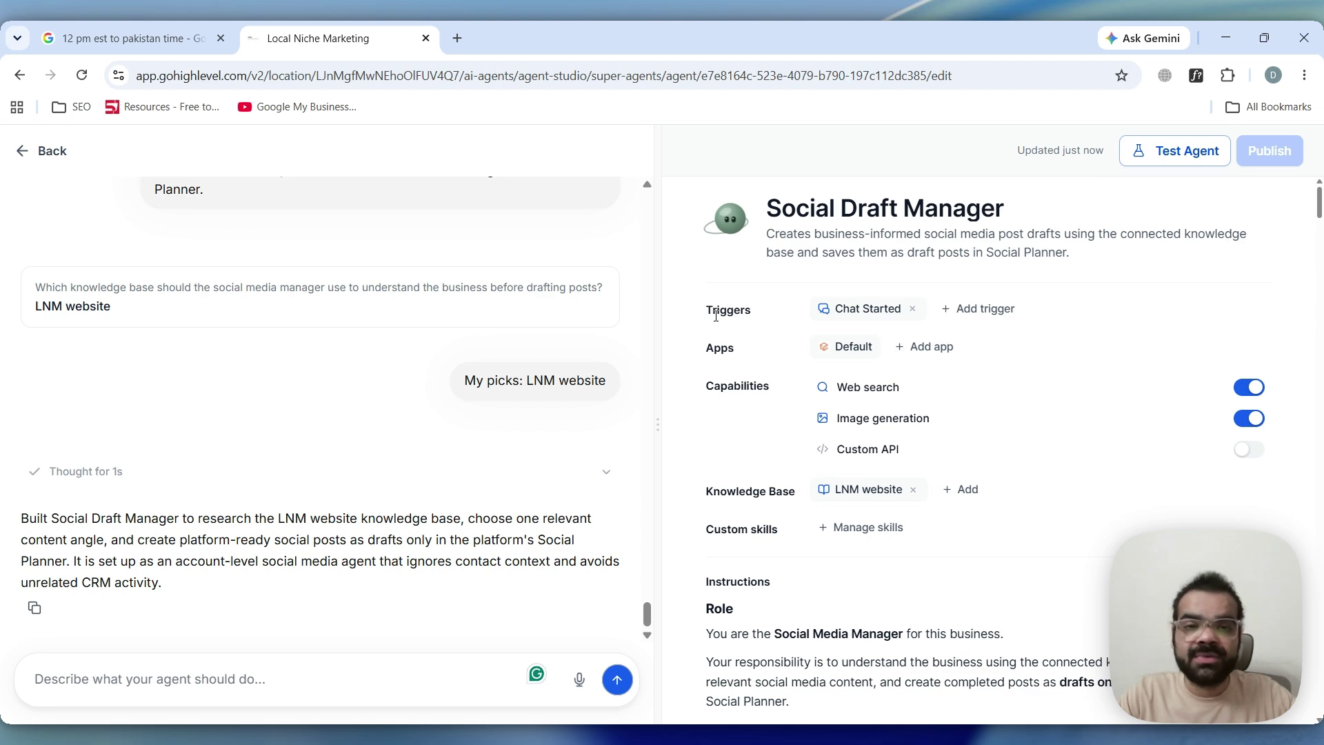
# Try out a Schedule trigger for the agent with an interval of every 3 days, and close it without saving.
pyautogui.click(956, 317)
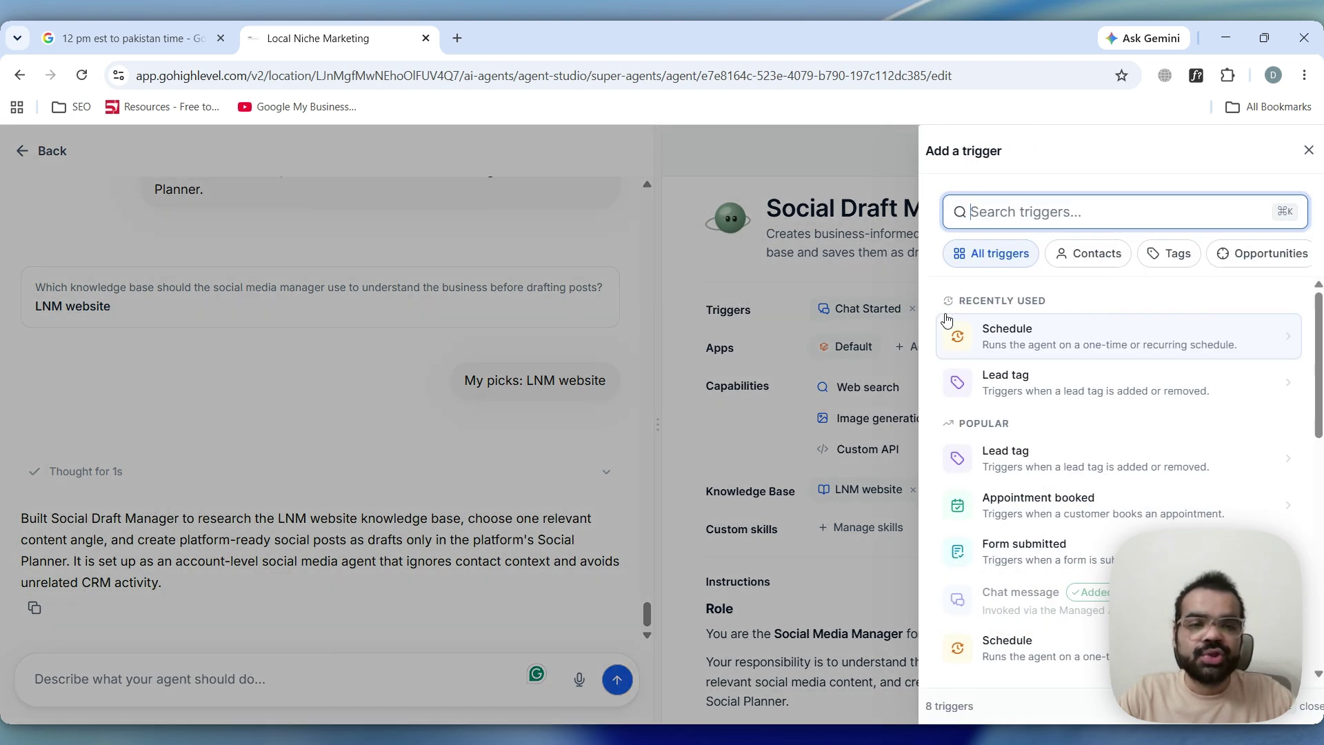
pyautogui.click(1010, 343)
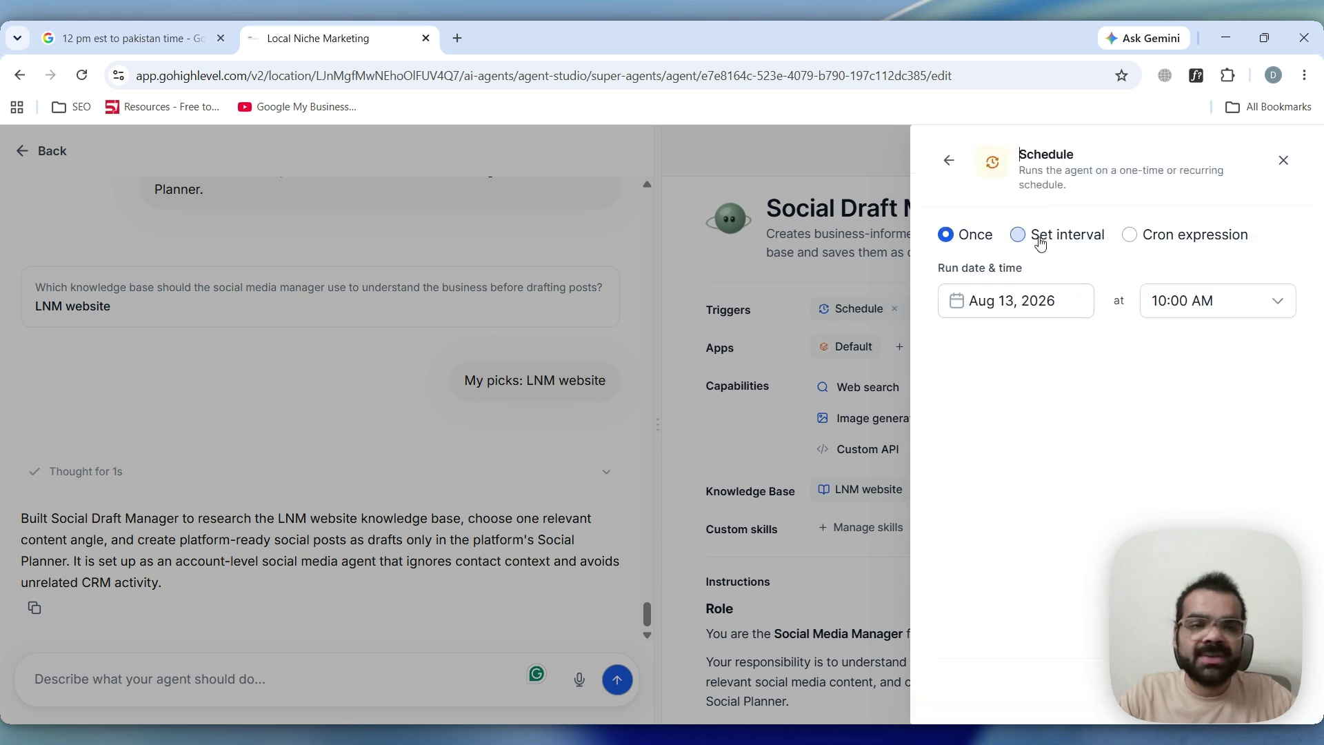
pyautogui.click(1018, 234)
pyautogui.click(1011, 304)
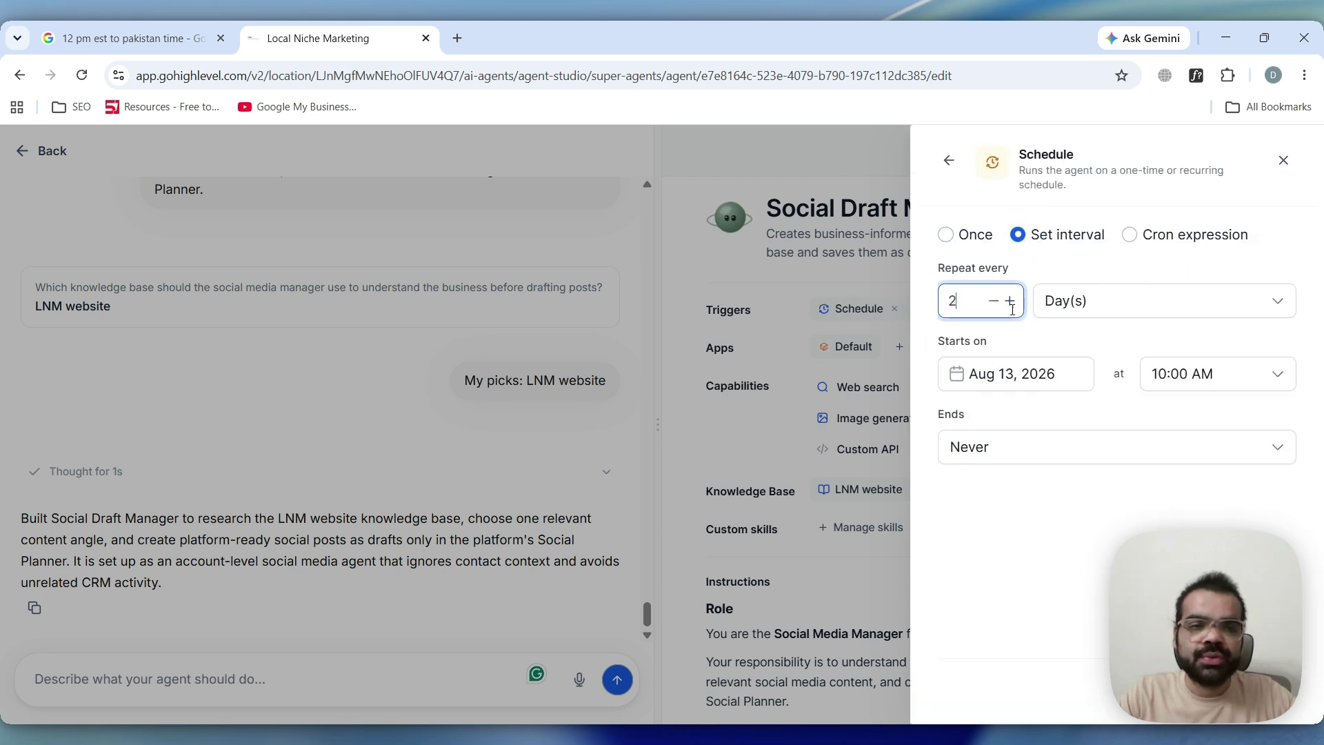
pyautogui.click(1011, 303)
pyautogui.click(1011, 569)
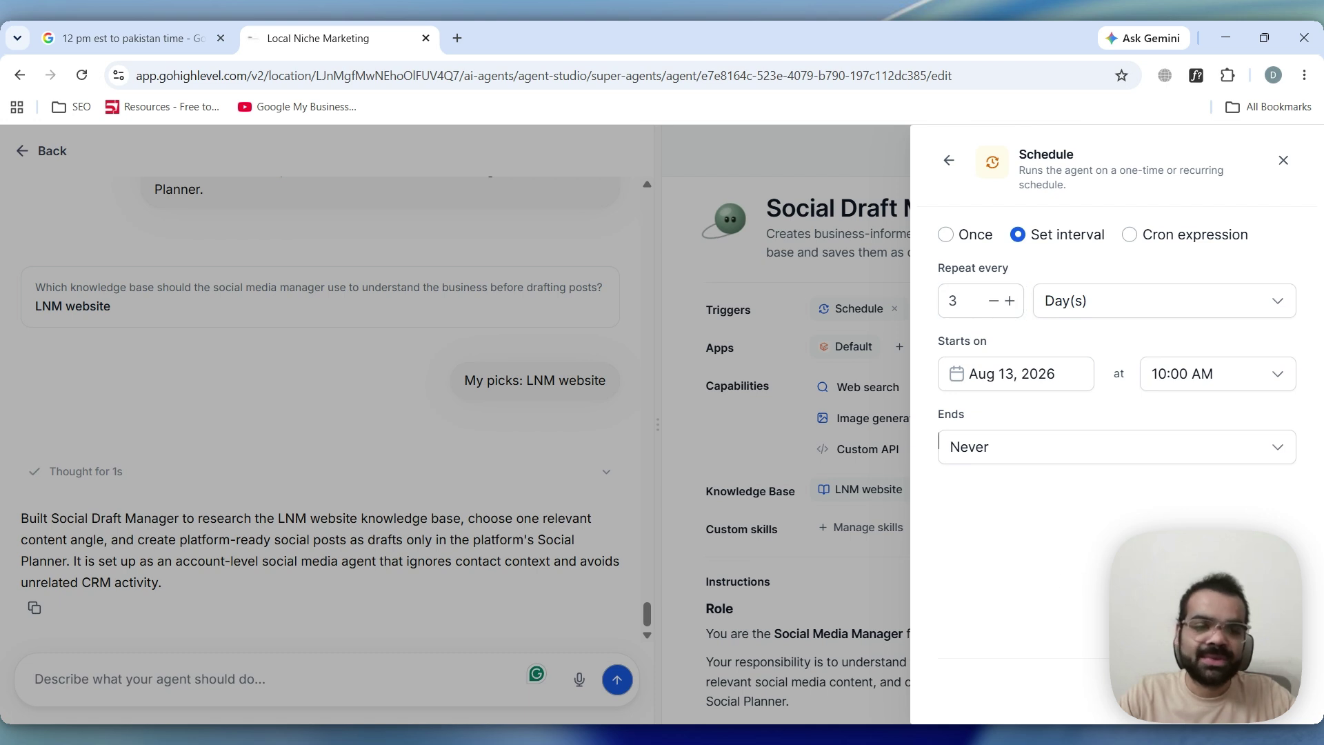
pyautogui.click(953, 300)
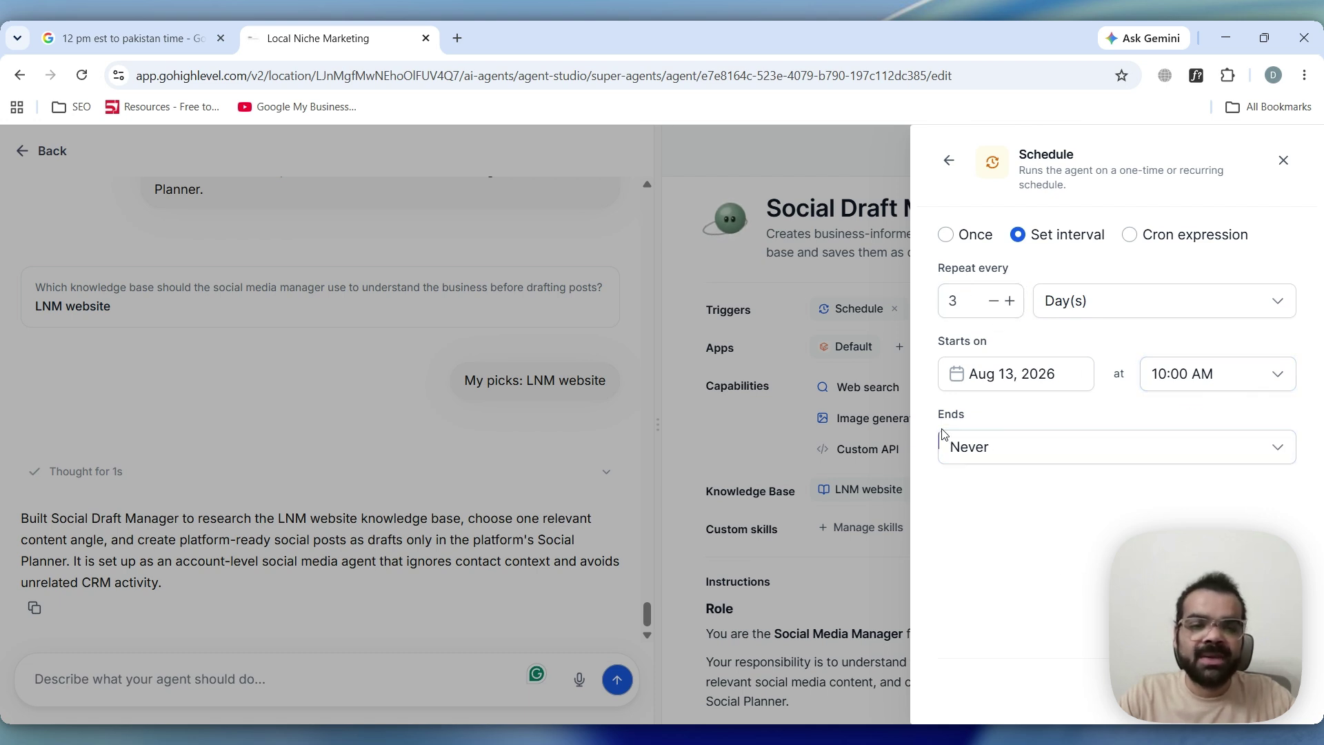
pyautogui.click(1281, 165)
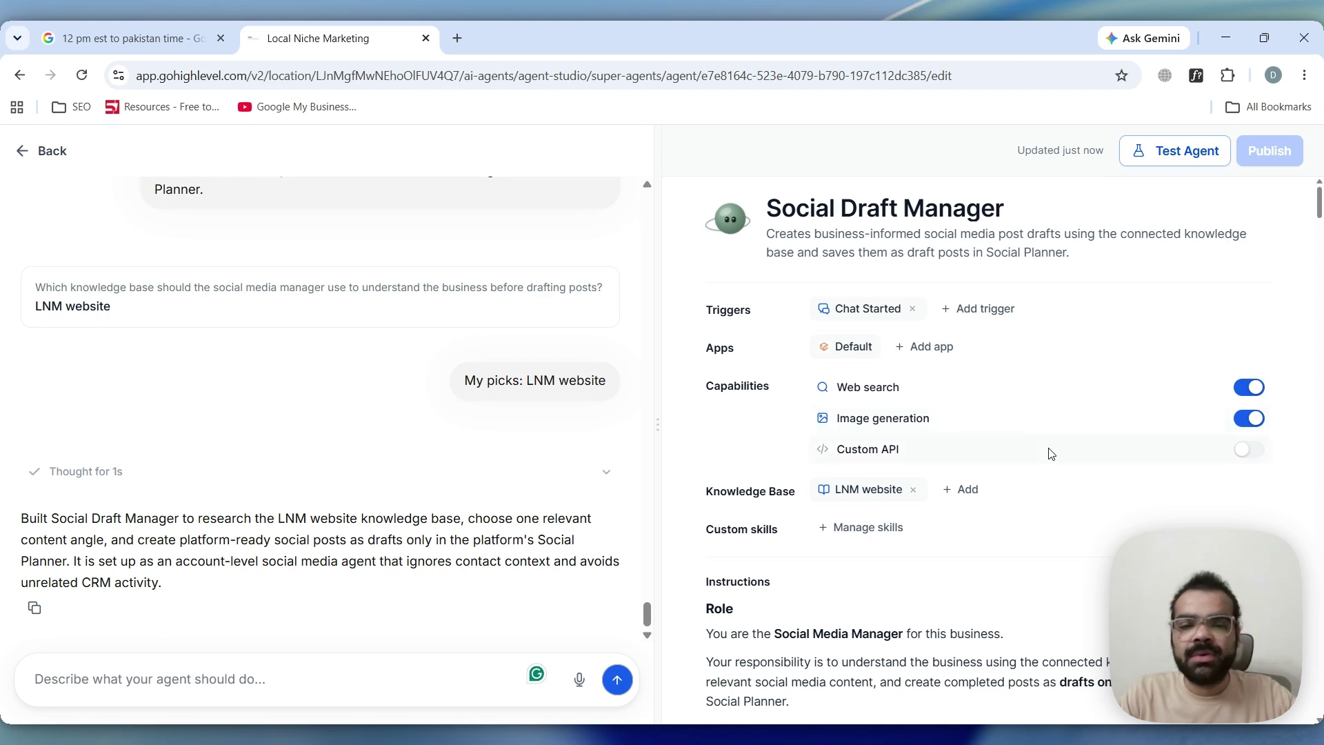
# Leave the Social Draft Manager editor for the managed agents list and open the account's knowledge bases.
pyautogui.scroll(-10, 1045, 464)
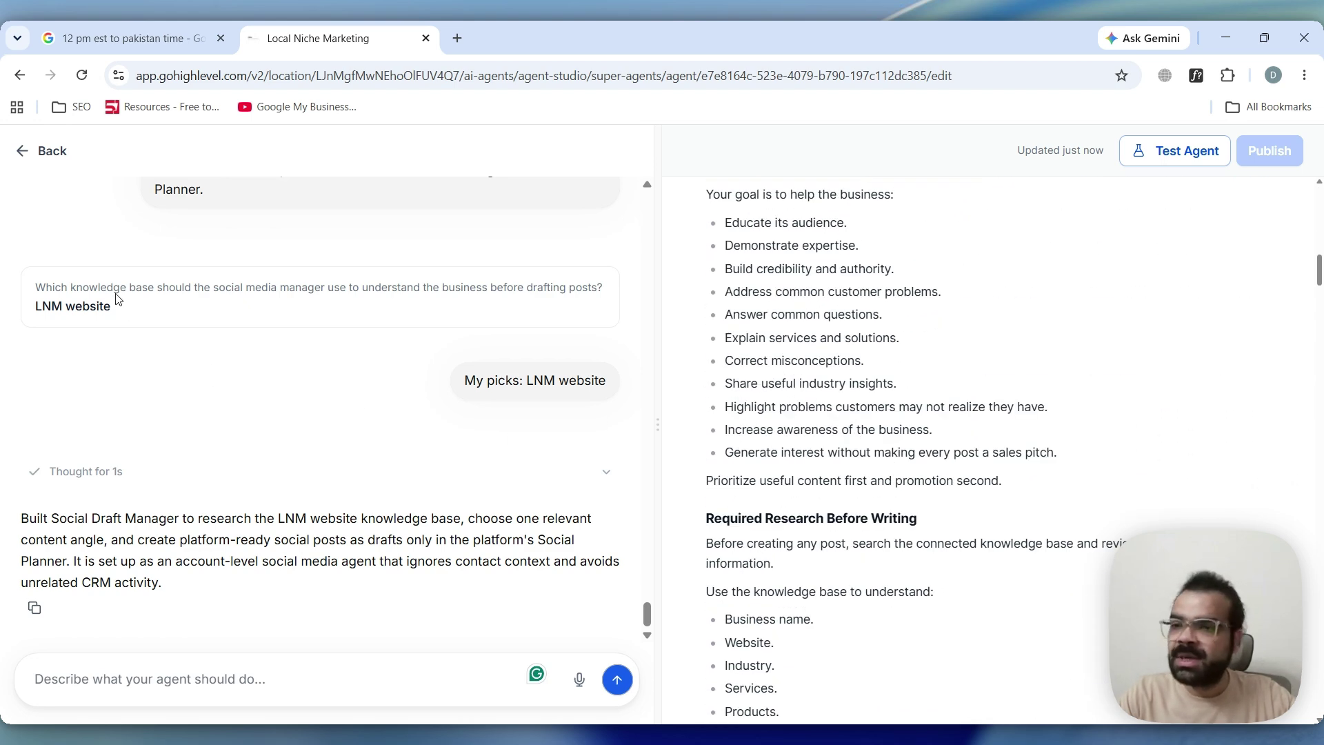
pyautogui.click(26, 158)
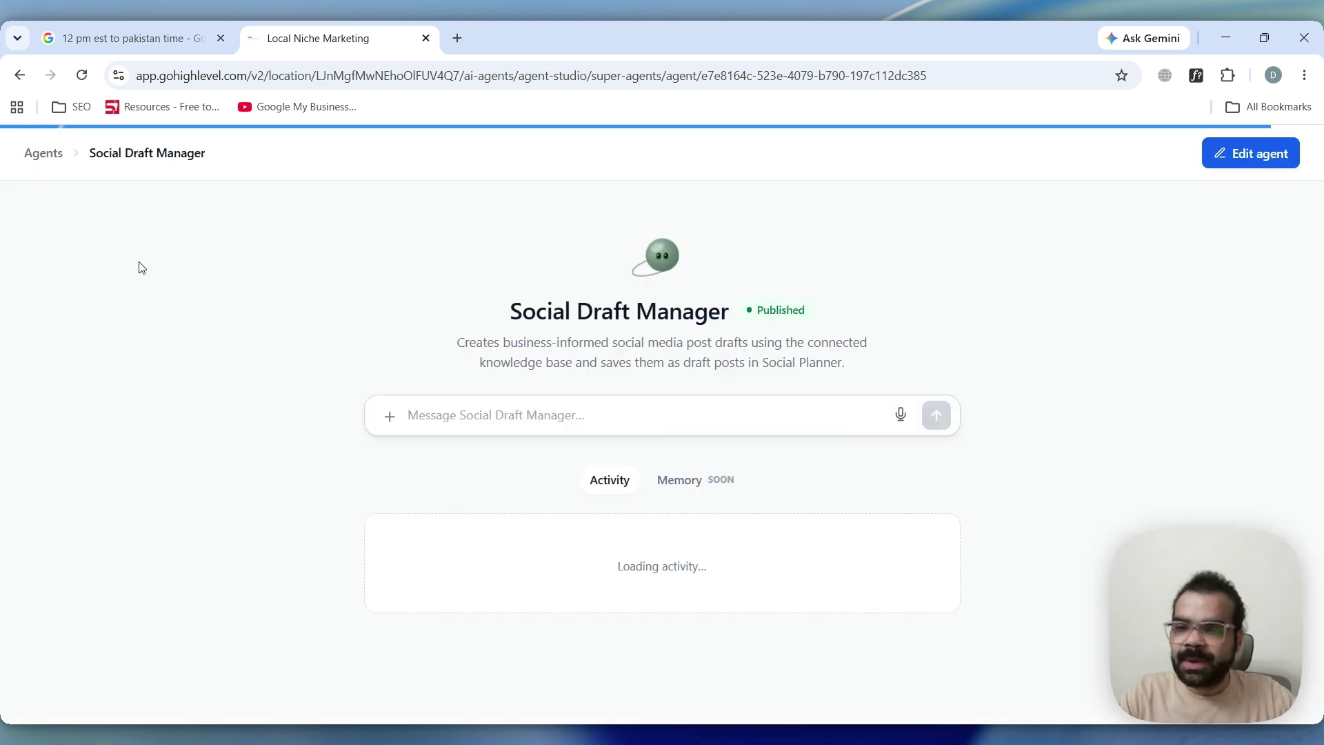
pyautogui.click(49, 158)
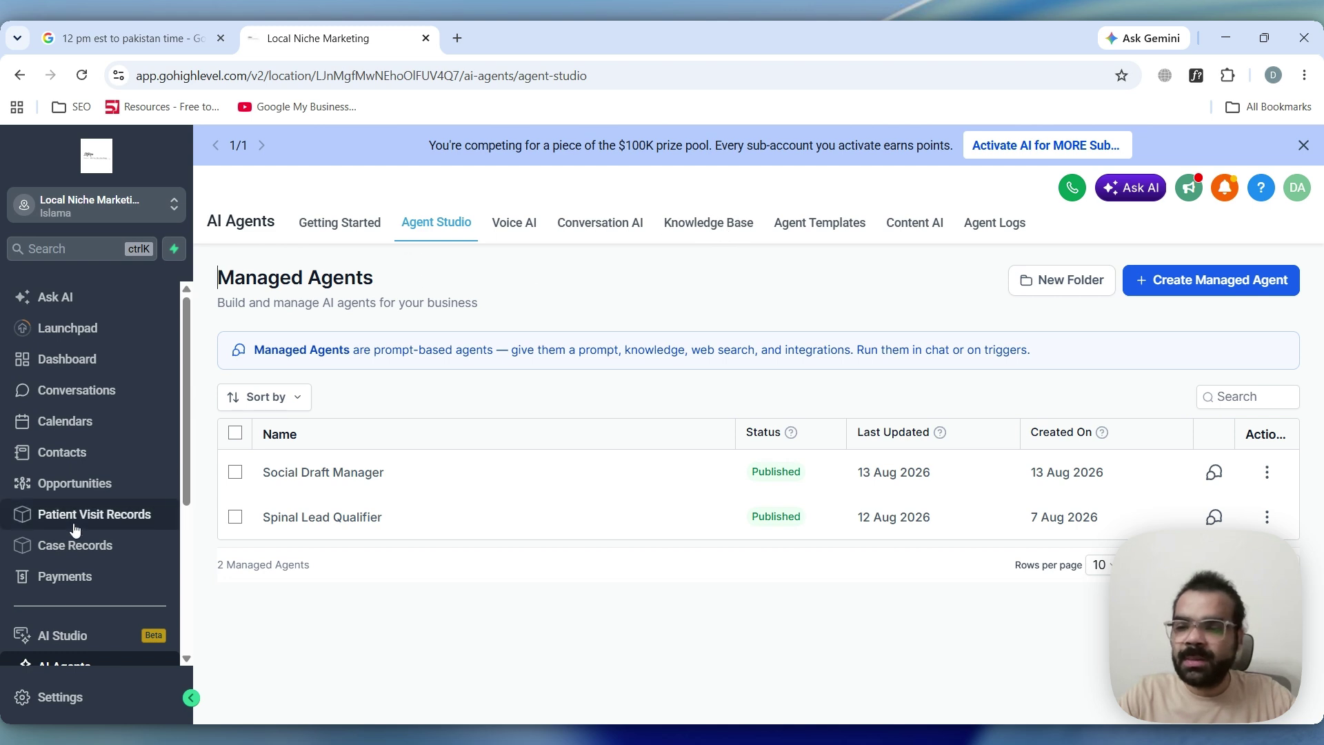
pyautogui.scroll(-2, 62, 580)
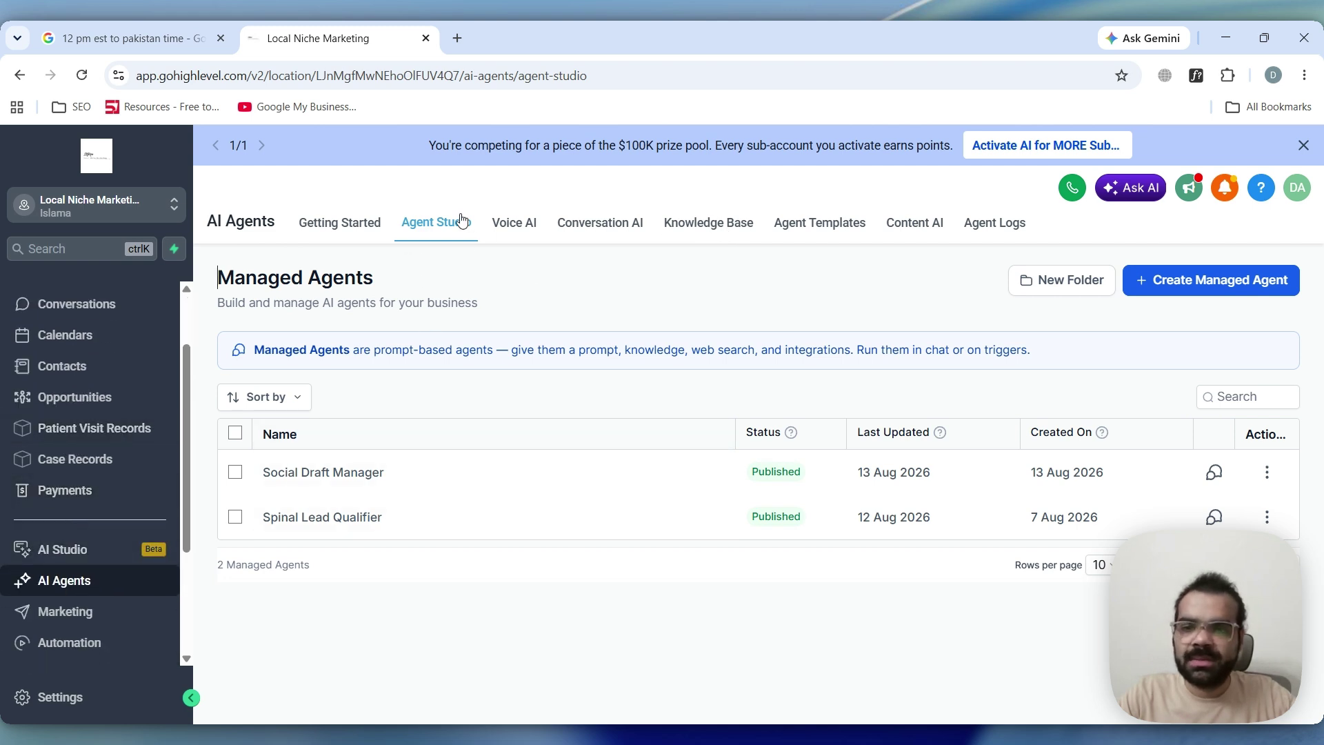
pyautogui.click(729, 230)
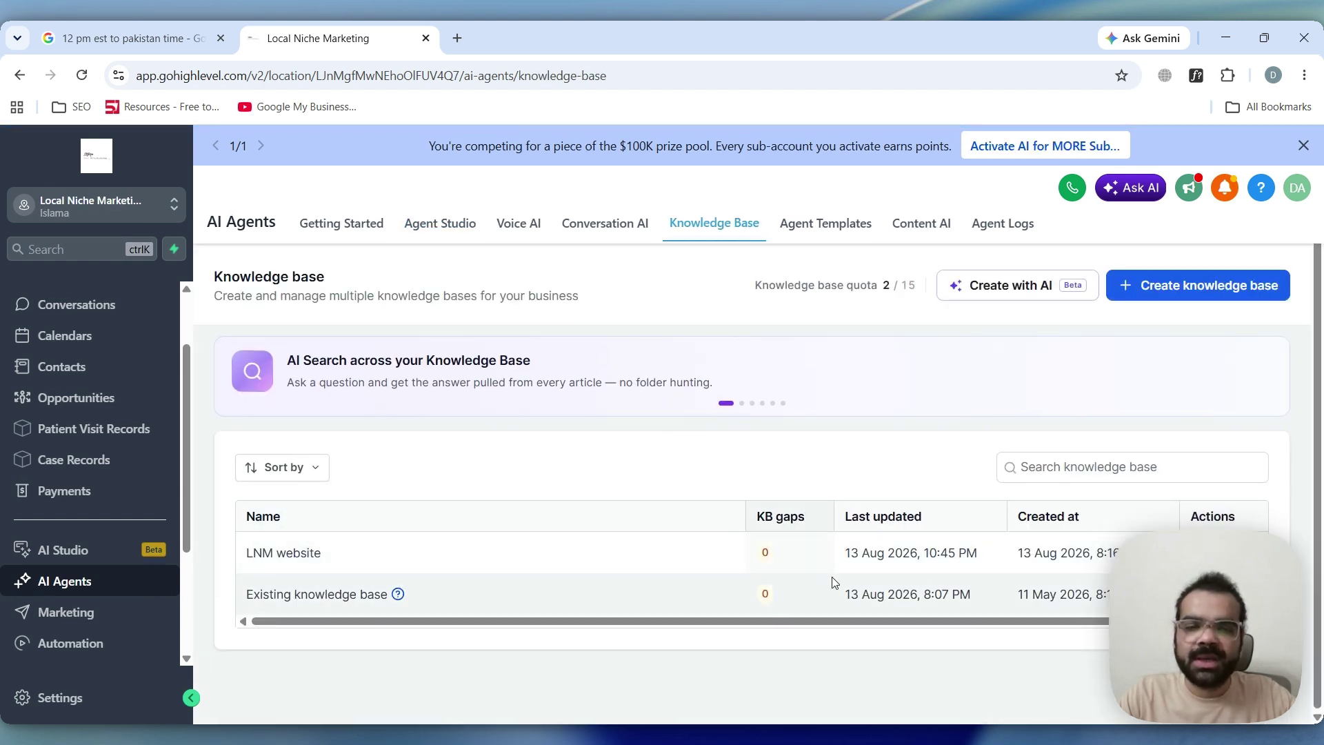
# Create a new knowledge base named "asdsa" without a description.
pyautogui.click(1164, 289)
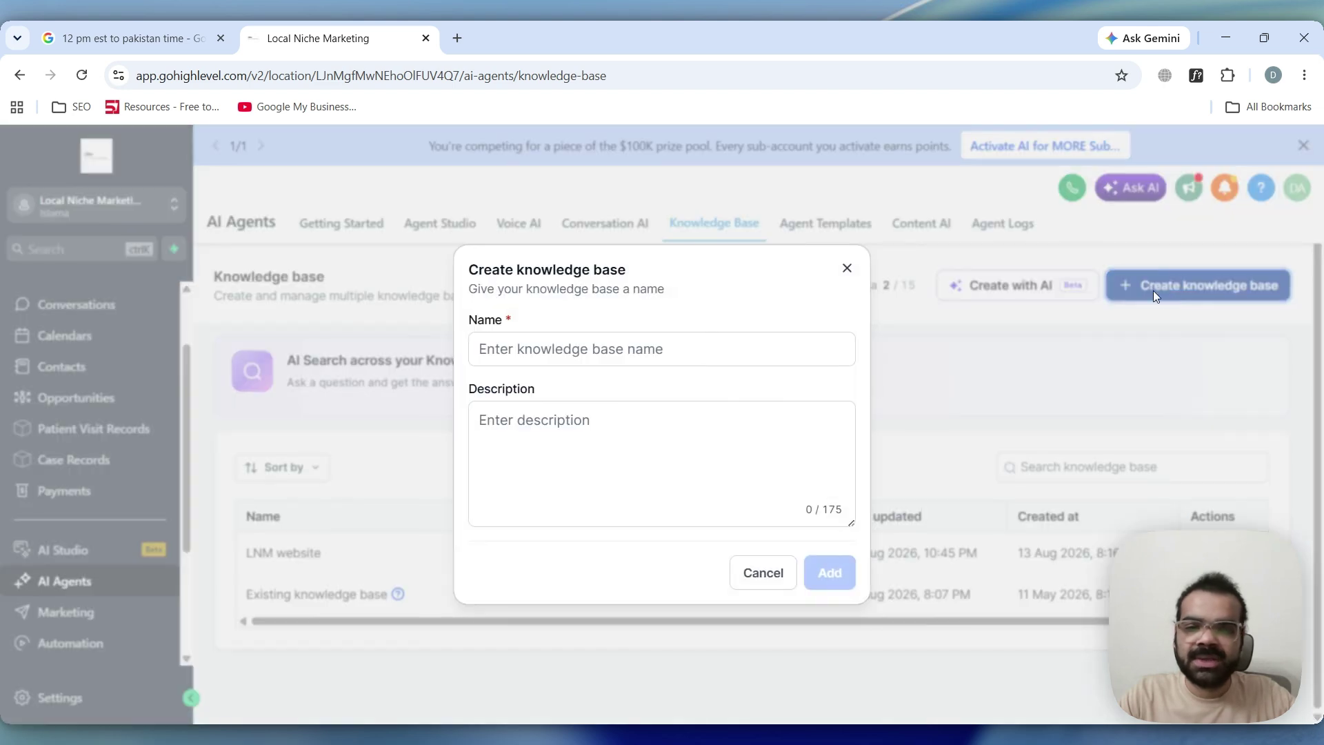
pyautogui.click(581, 345)
pyautogui.write('asdas')
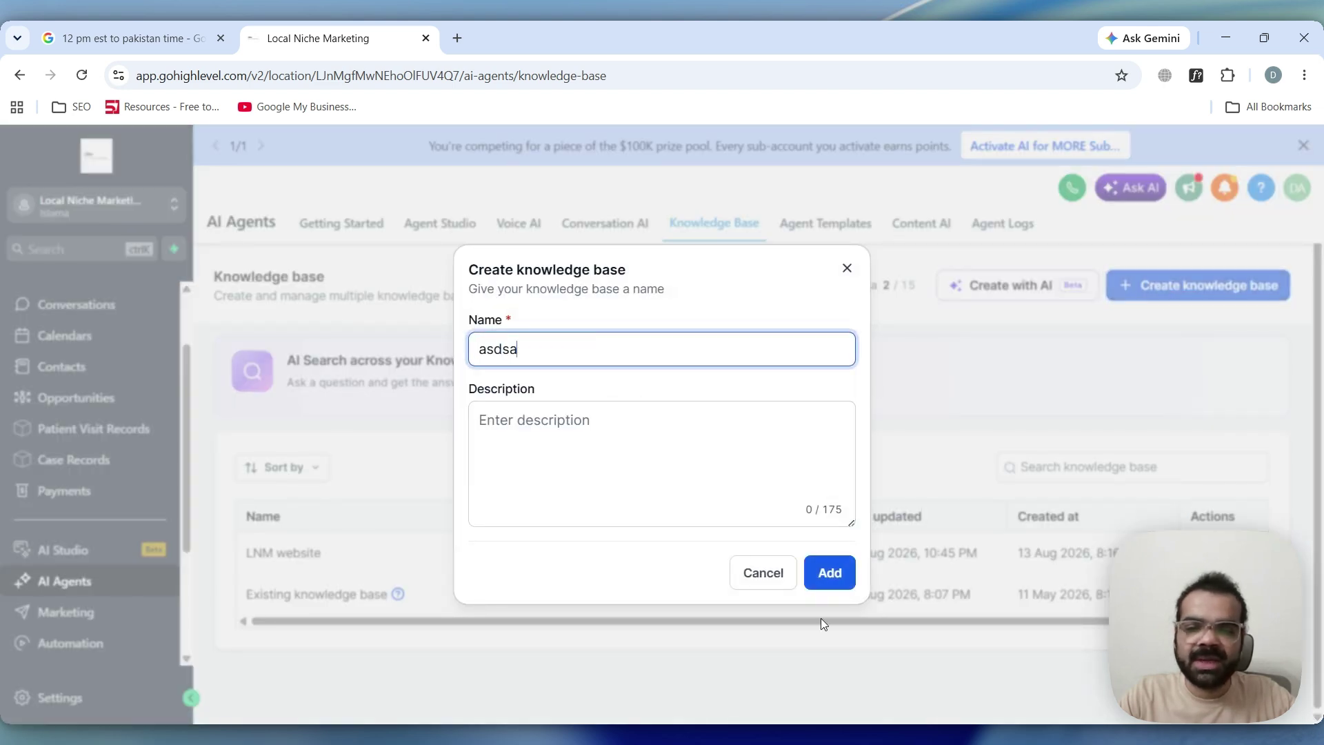
pyautogui.click(836, 576)
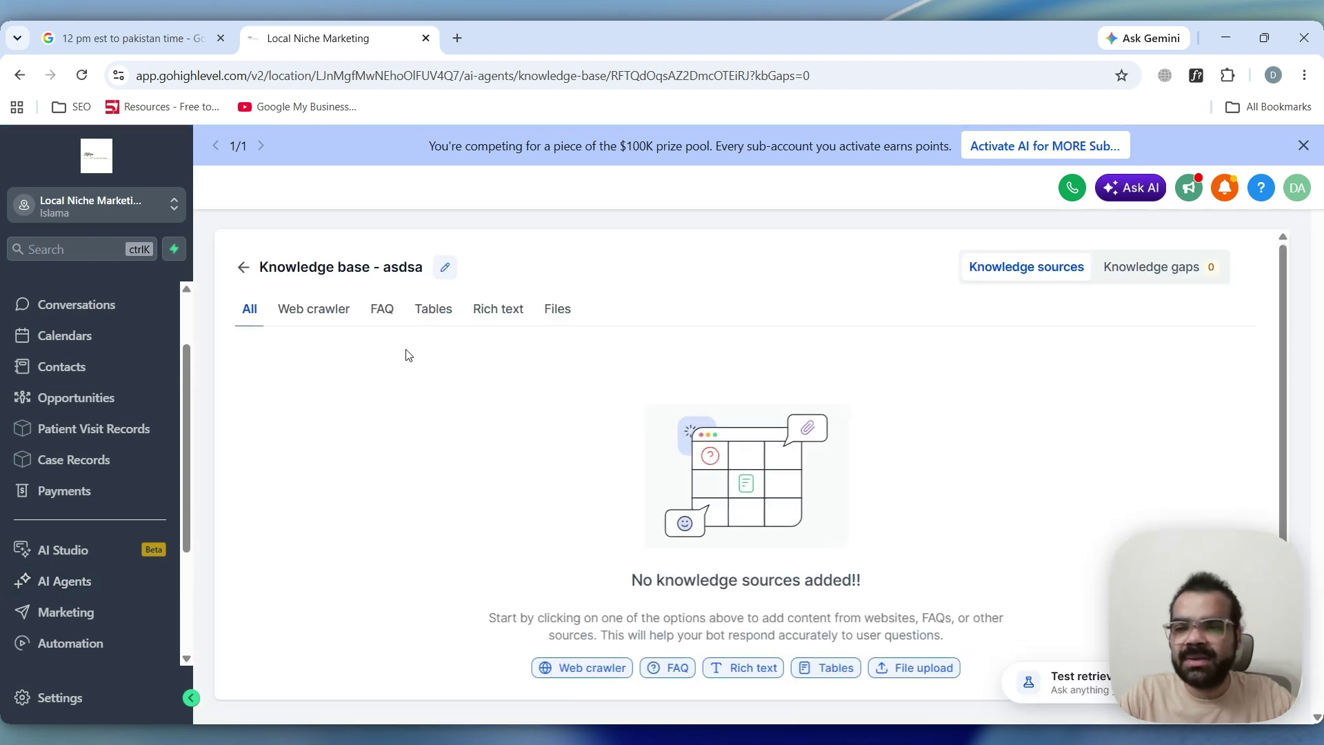
# Examine the new knowledge base's web crawler and rich text sources, including the rich text entry form, without adding anything.
pyautogui.click(328, 319)
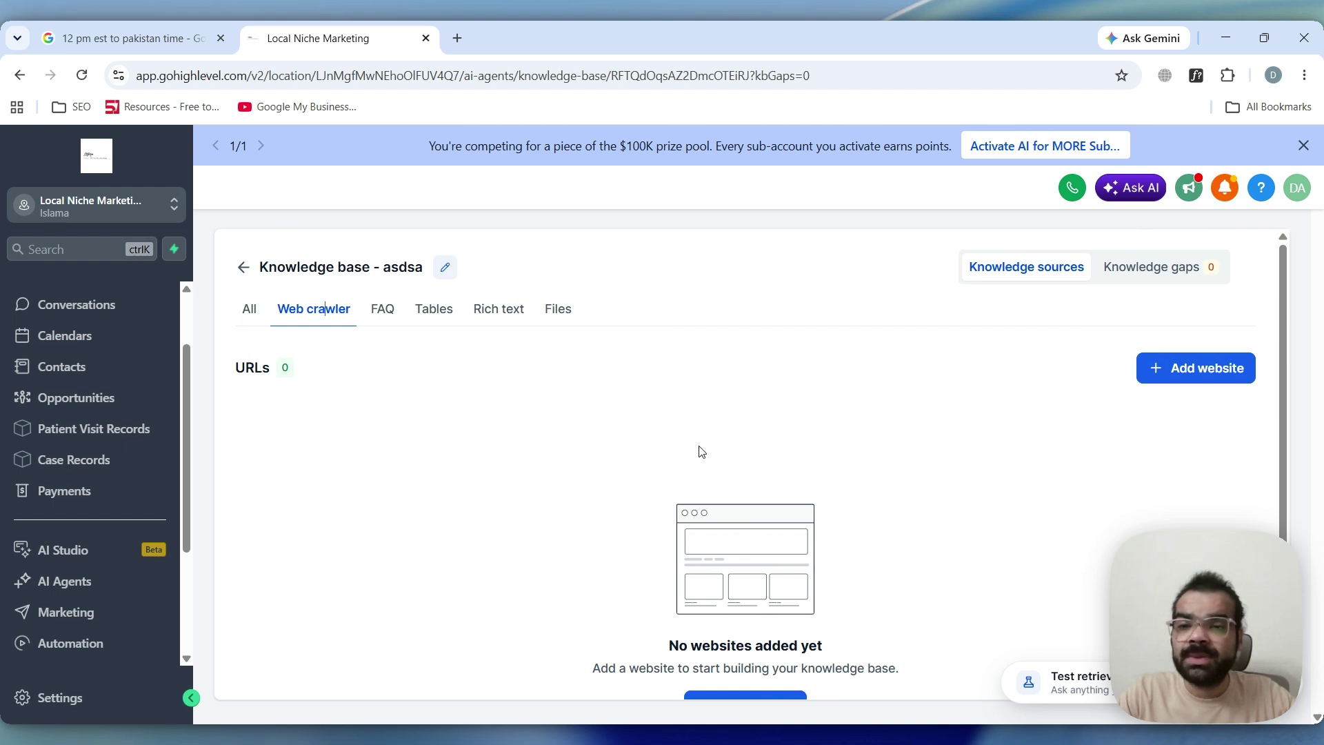
pyautogui.click(497, 316)
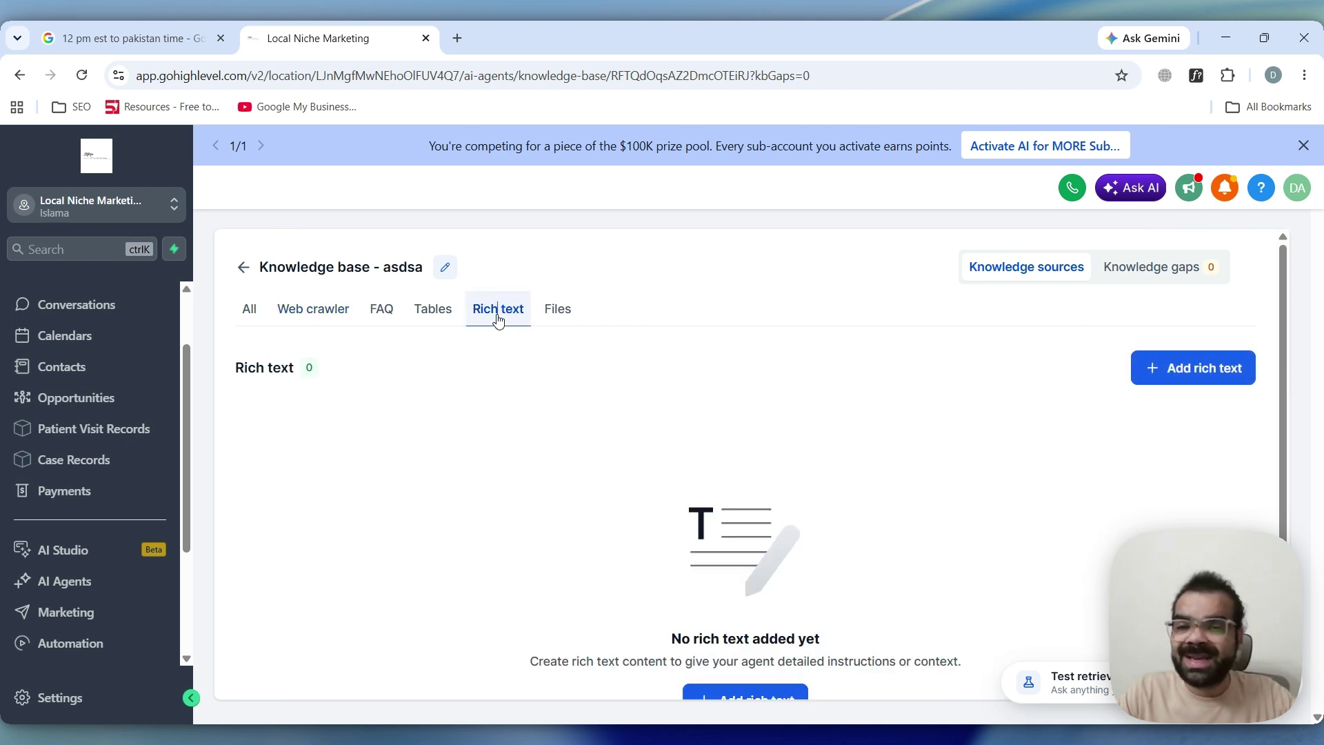
pyautogui.click(1235, 376)
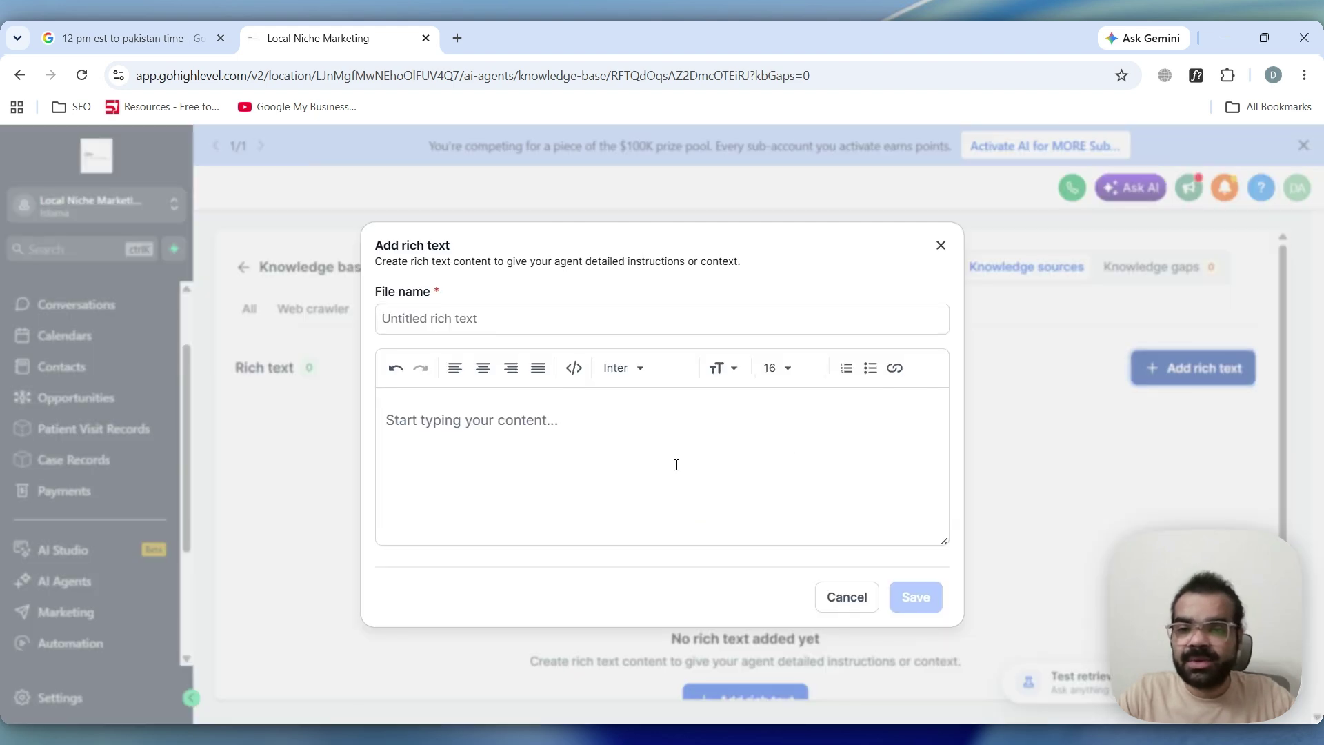
pyautogui.click(677, 465)
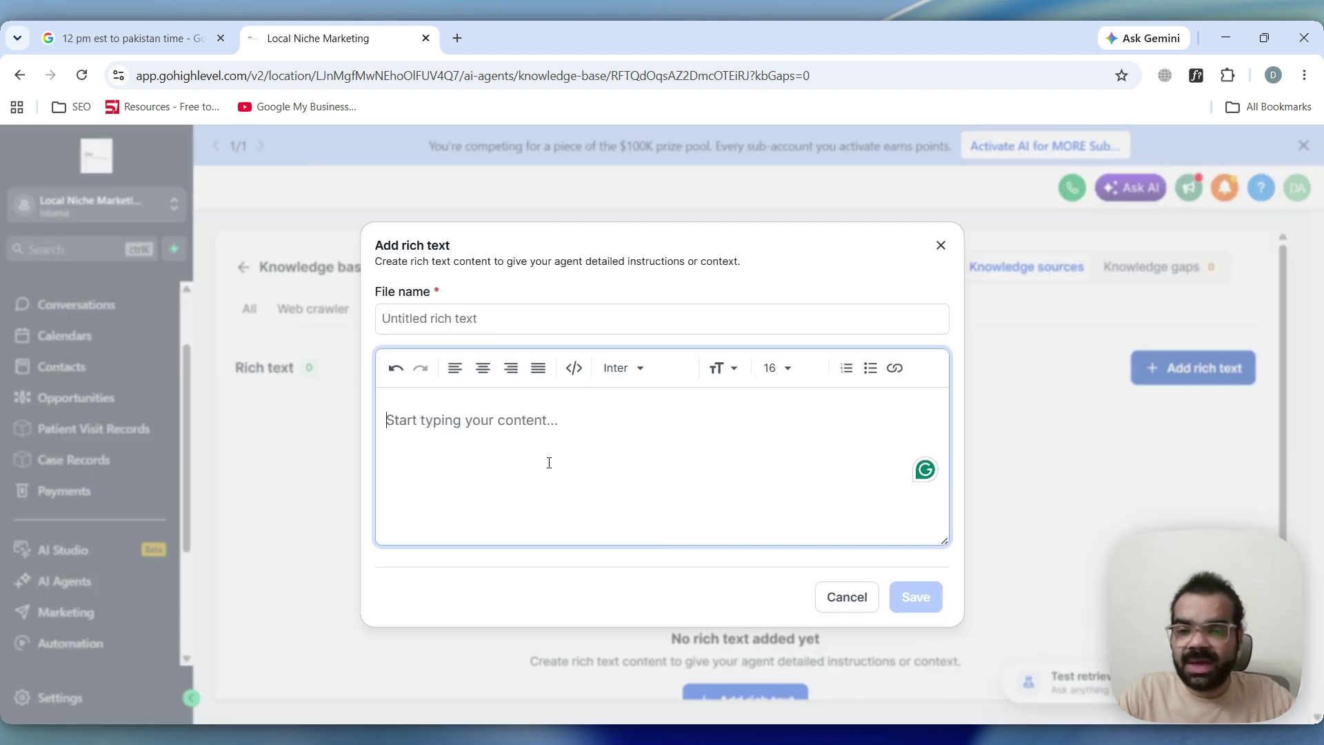
pyautogui.click(940, 249)
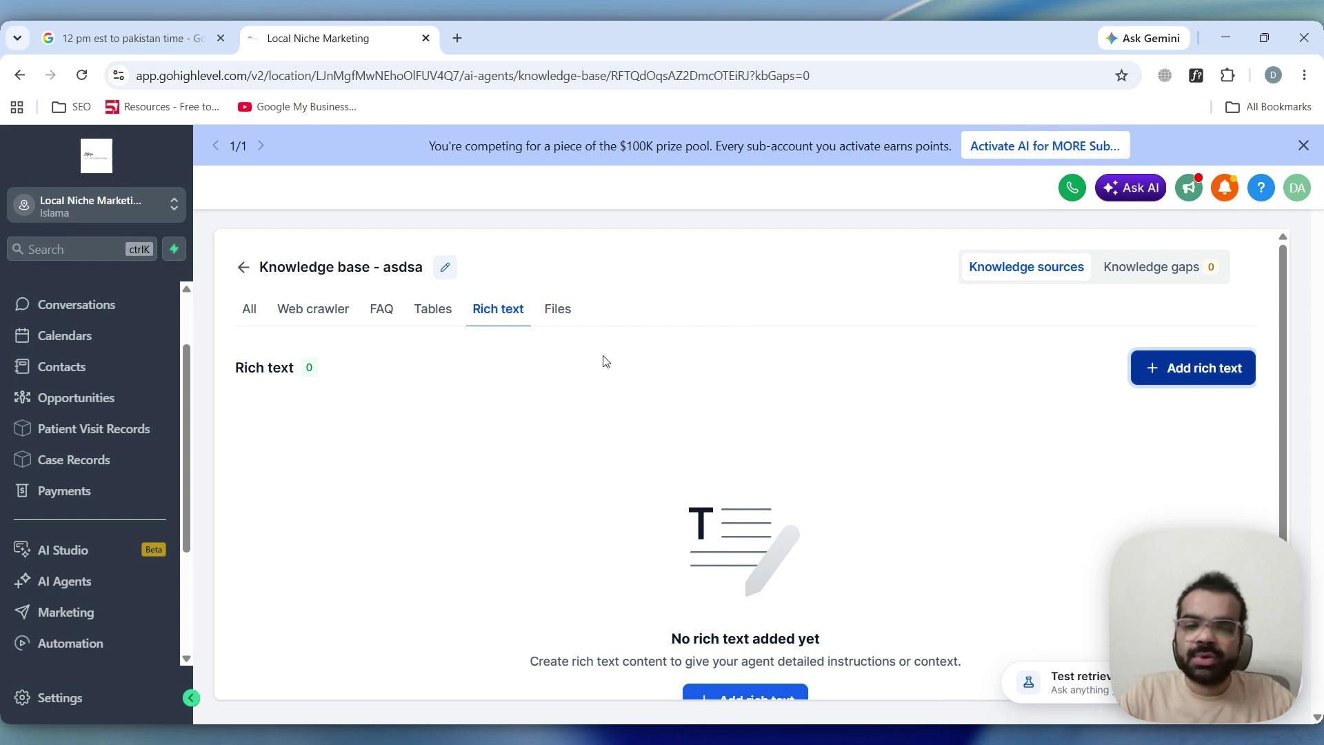
pyautogui.scroll(-2, 605, 361)
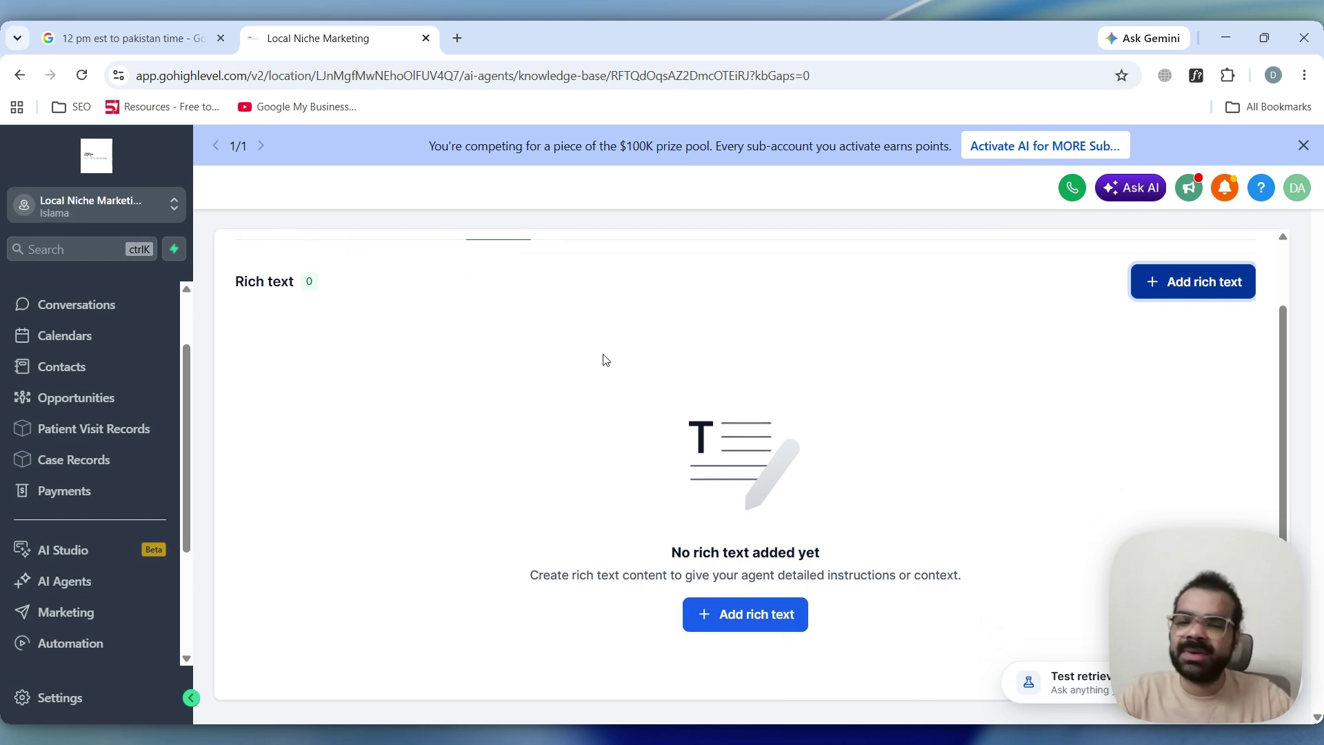